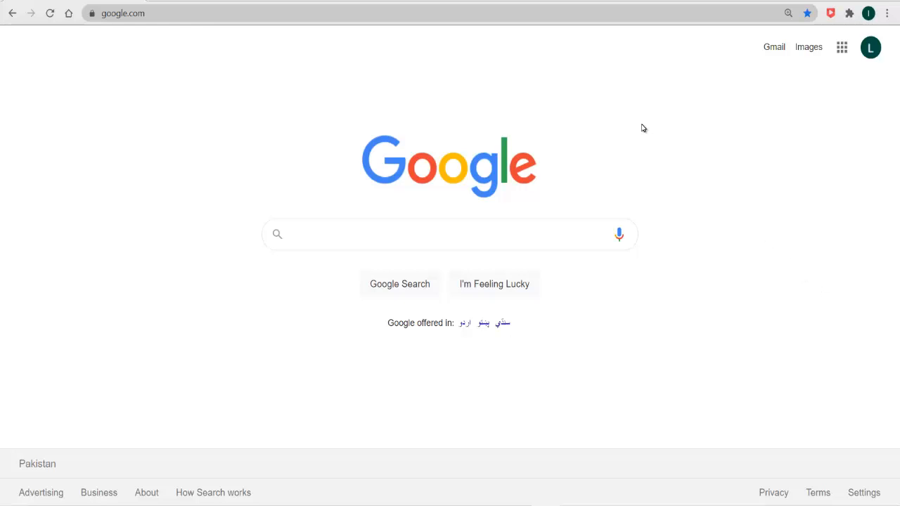
- Load the Turnitin website at turnitin.com in Chrome
click(558, 13)
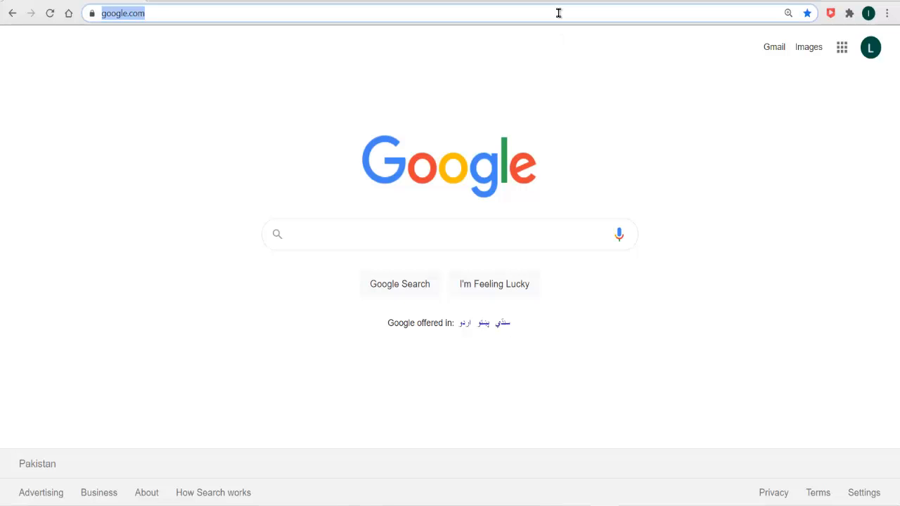
text(tur)
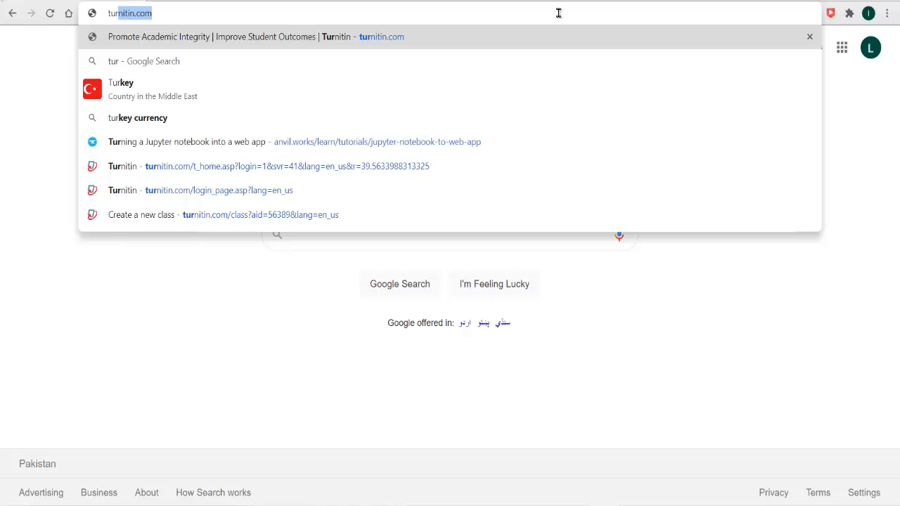
text(nitin.com)
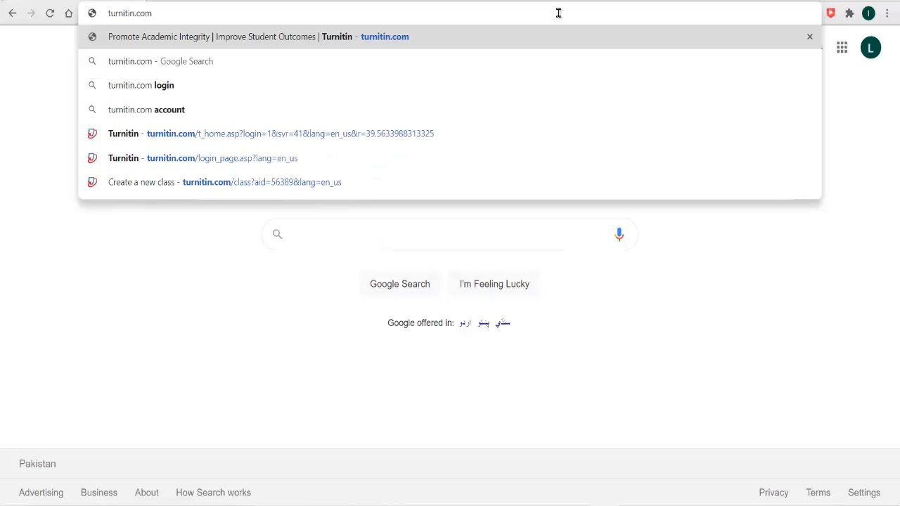
key(Return)
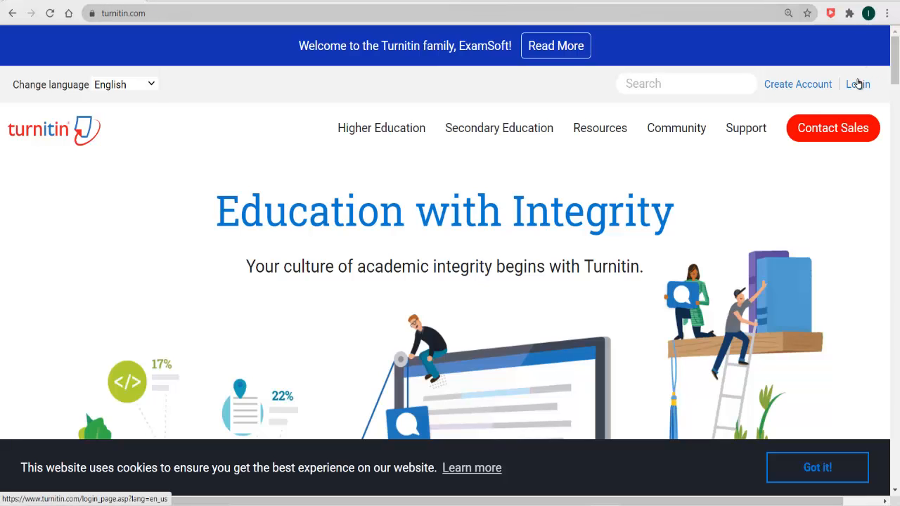
- Log in to Turnitin with the instructor's e-mail address and password
click(857, 84)
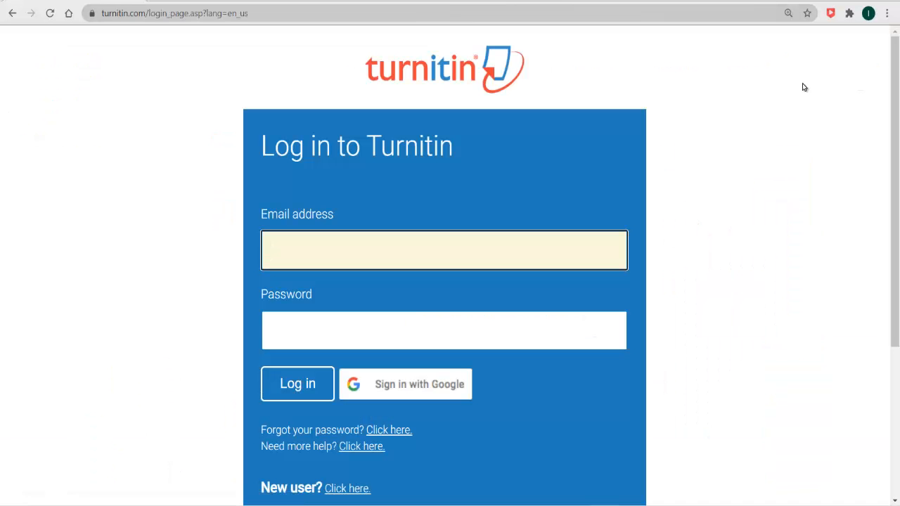
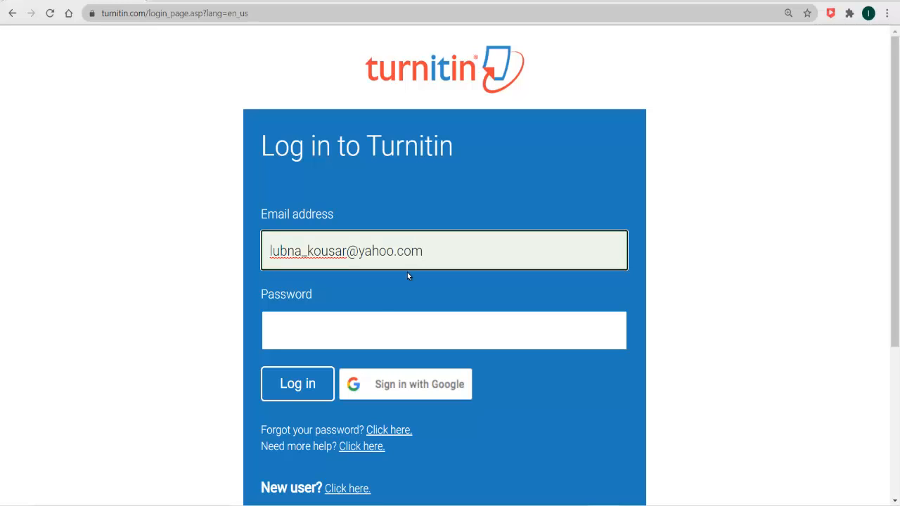
click(392, 327)
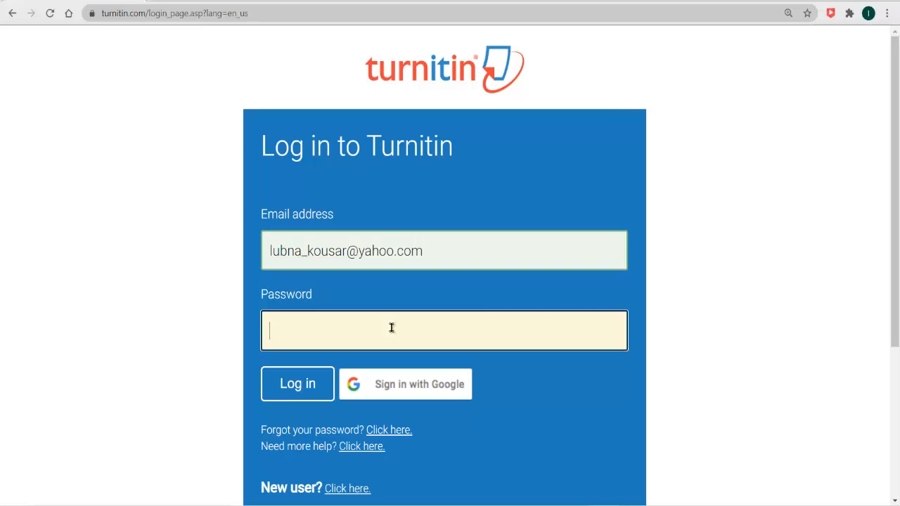
text(**********)
click(307, 384)
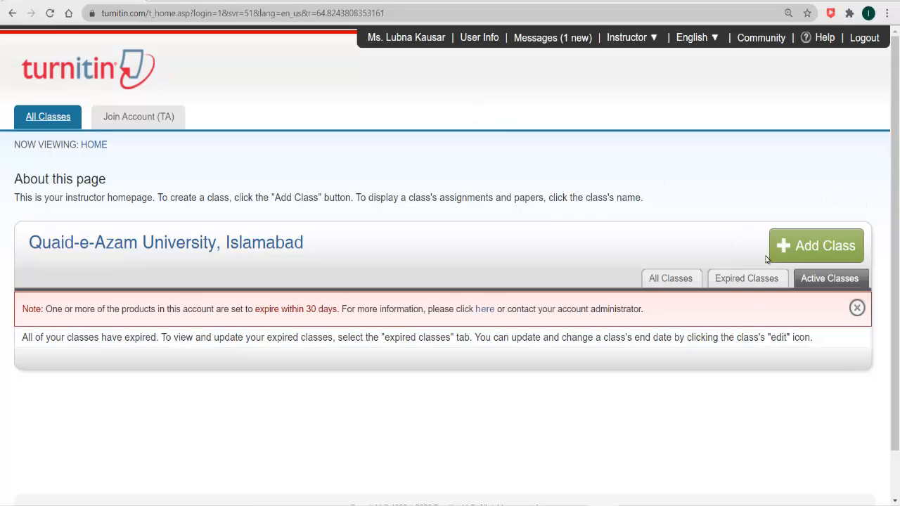
- Start a Standard class named BS-II with an enrollment key and subject Computer Science/Programming
click(819, 246)
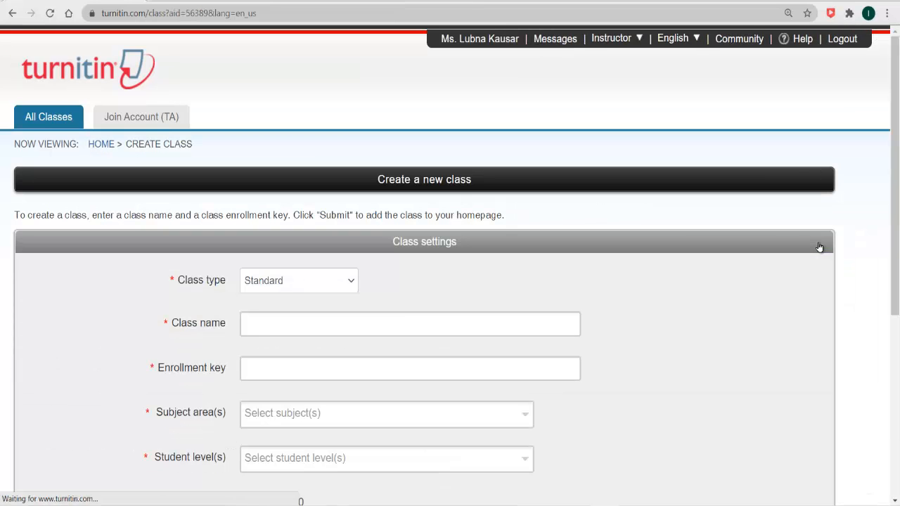
click(307, 289)
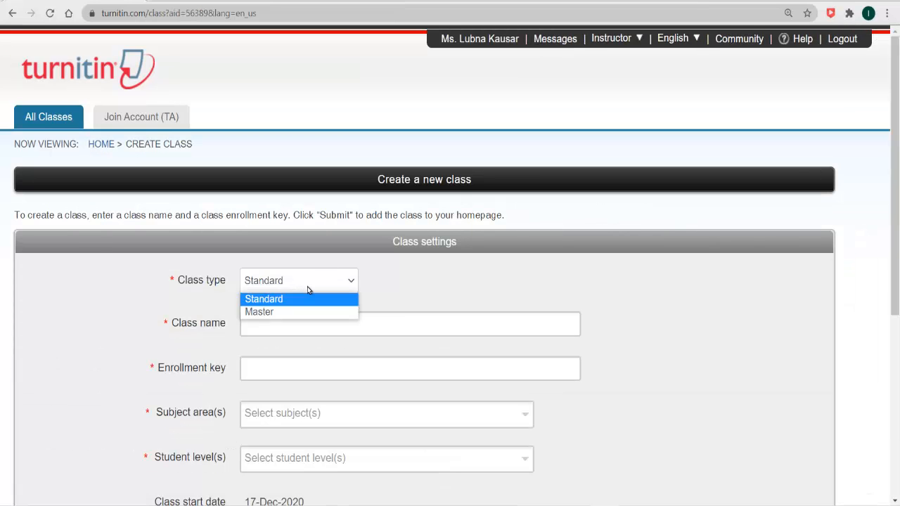
click(376, 286)
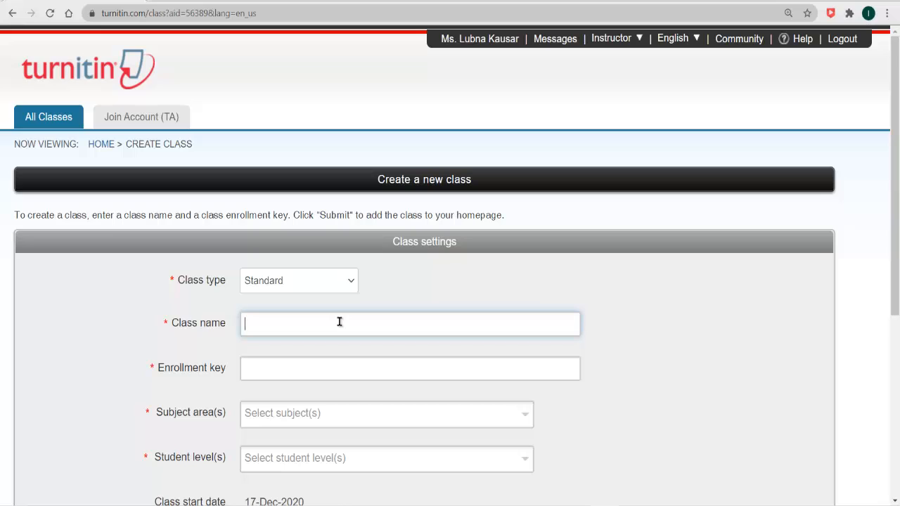
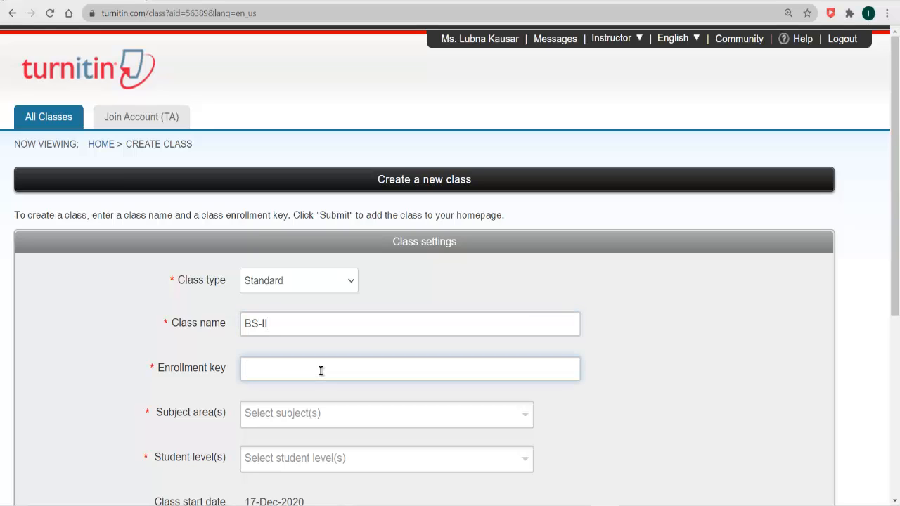
click(313, 418)
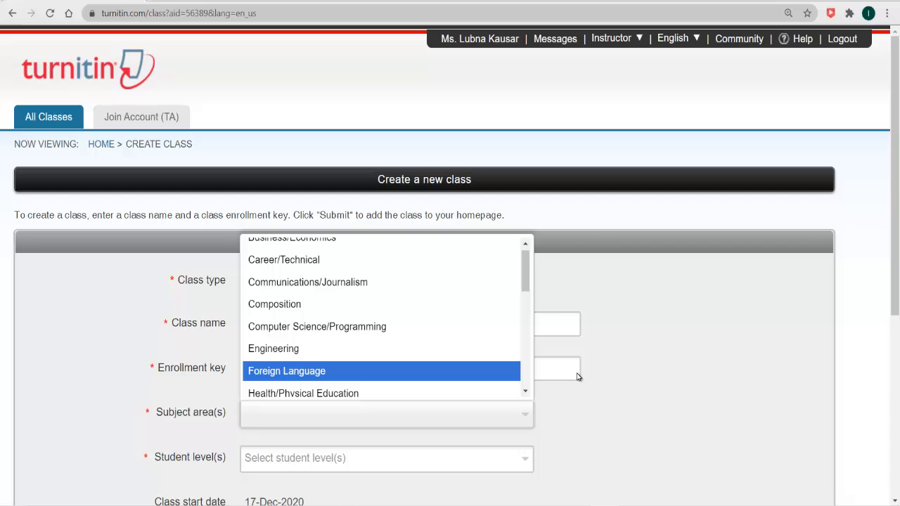
click(420, 327)
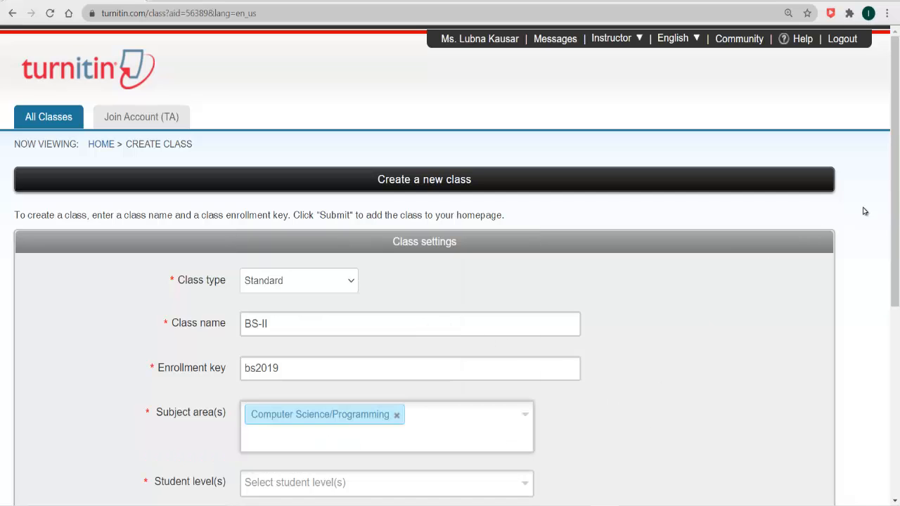
- Set the class's student level to Undergraduate
drag(894, 215, 892, 266)
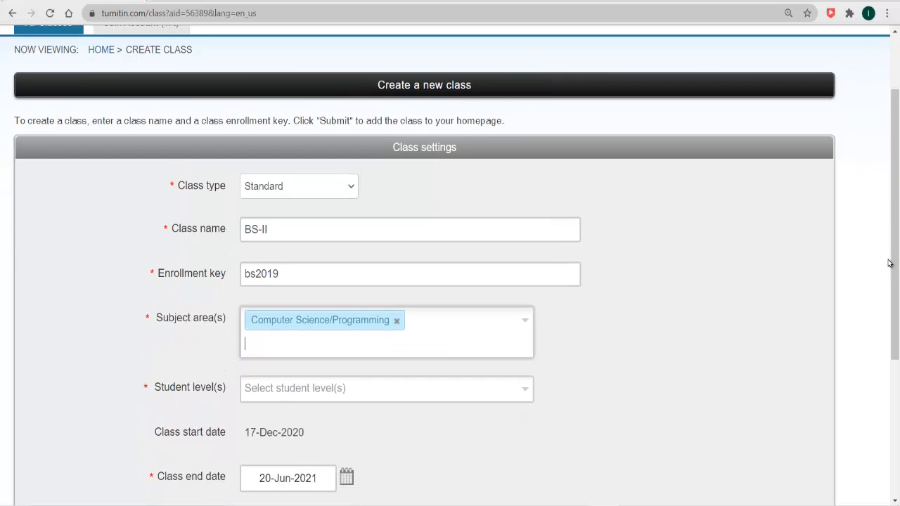
click(444, 393)
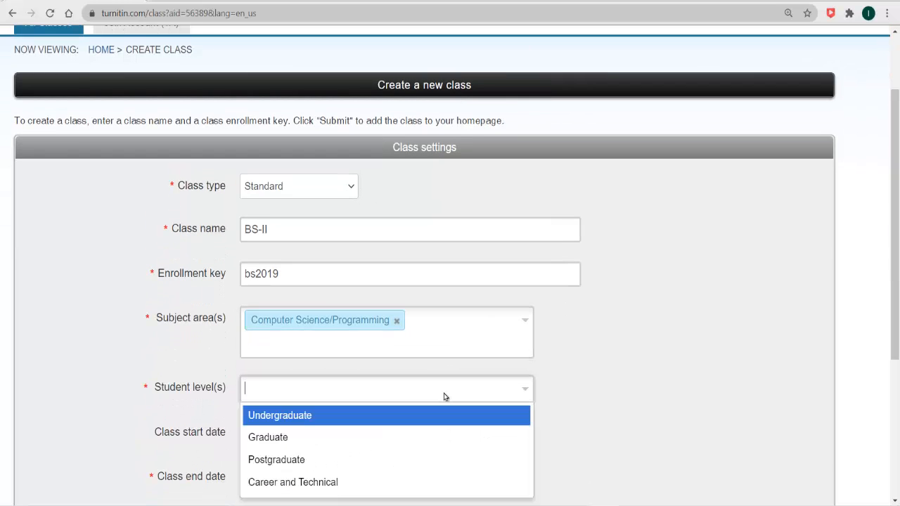
click(413, 418)
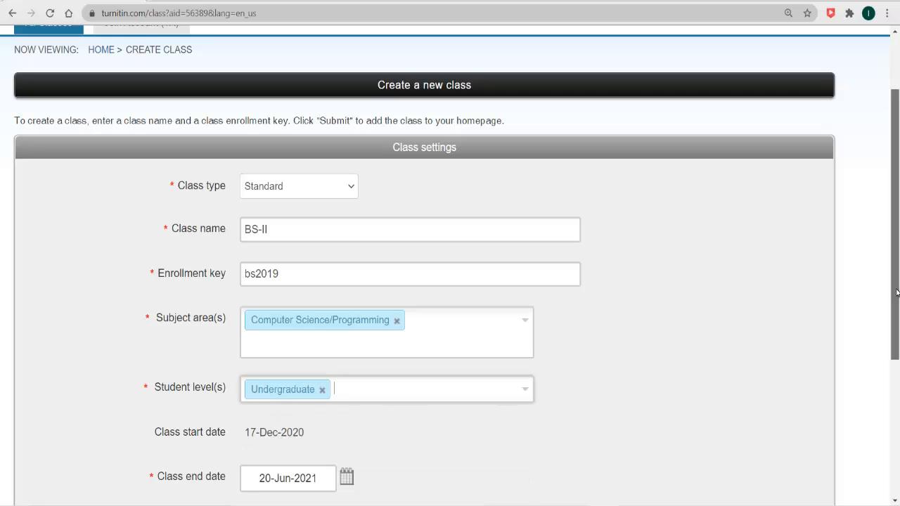
- Set the class end date to 09-Jan-2021
scroll(896, 291, down, 1)
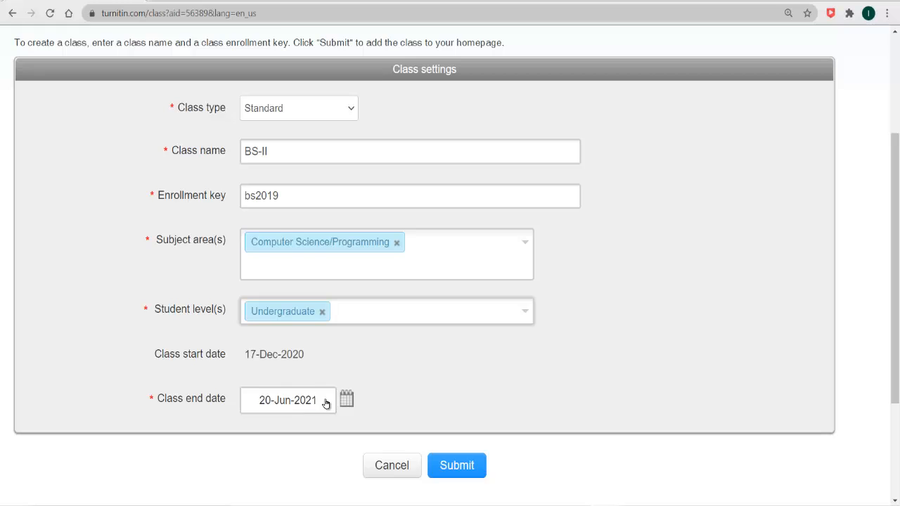
click(347, 402)
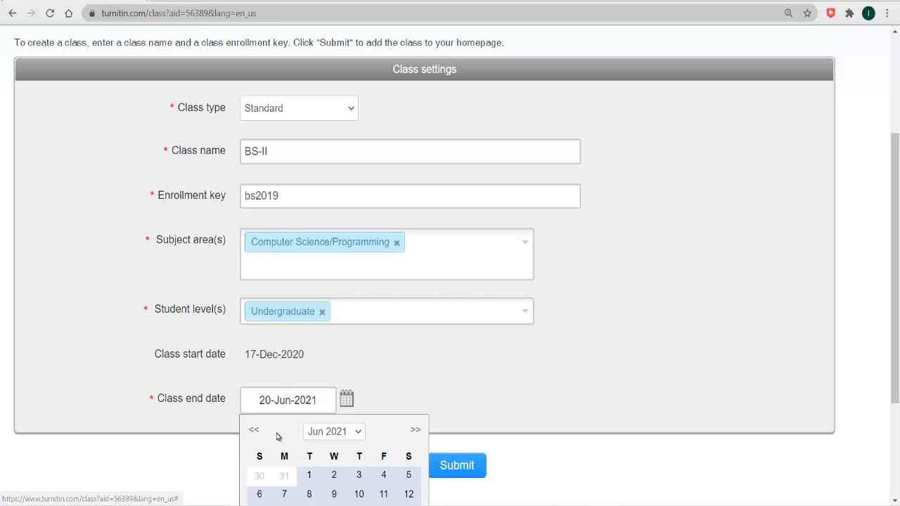
click(254, 429)
click(254, 429)
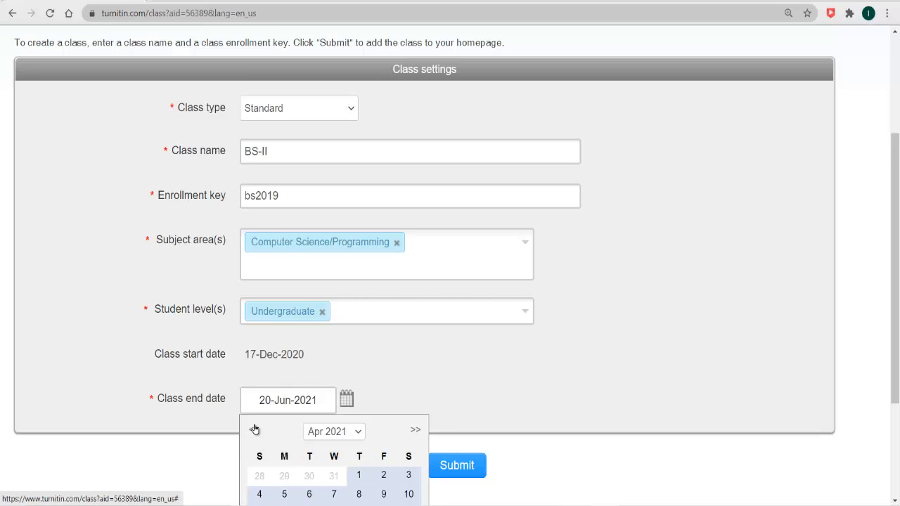
click(254, 429)
click(255, 429)
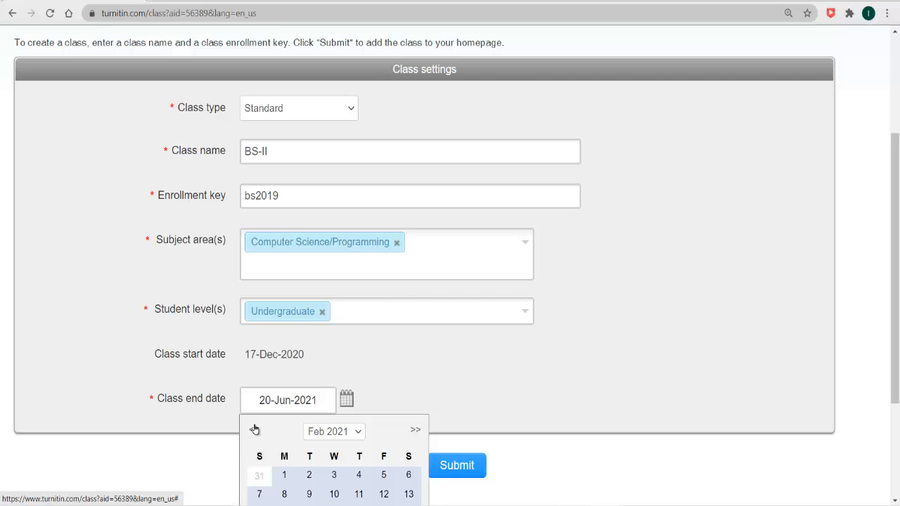
click(254, 430)
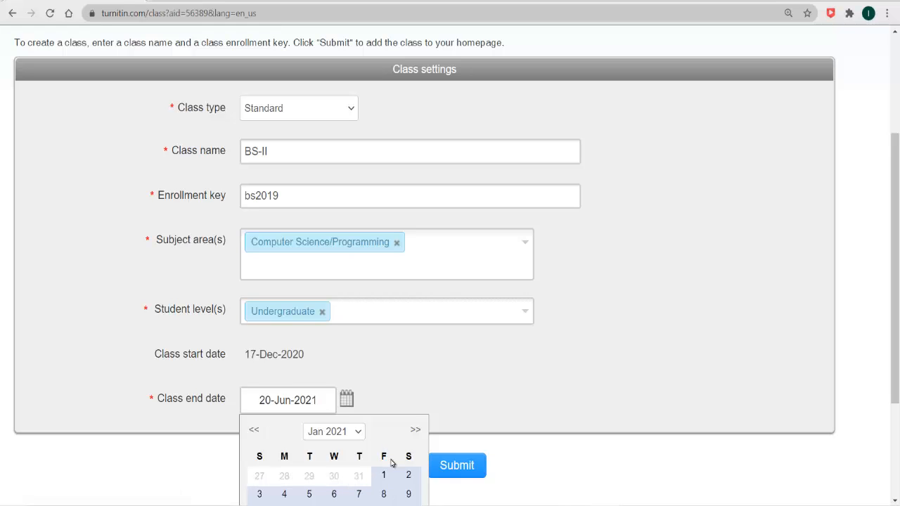
click(409, 495)
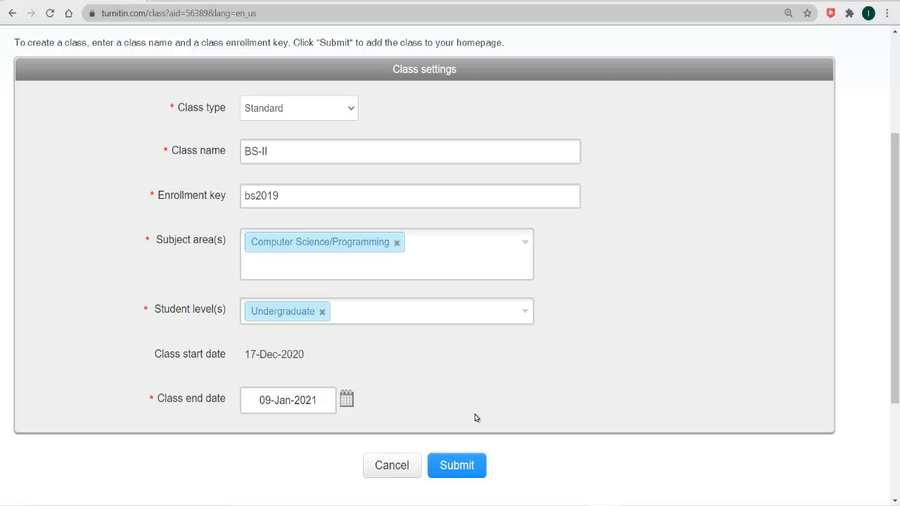
- Submit the BS-II class, select its new class ID, and close the confirmation
click(452, 468)
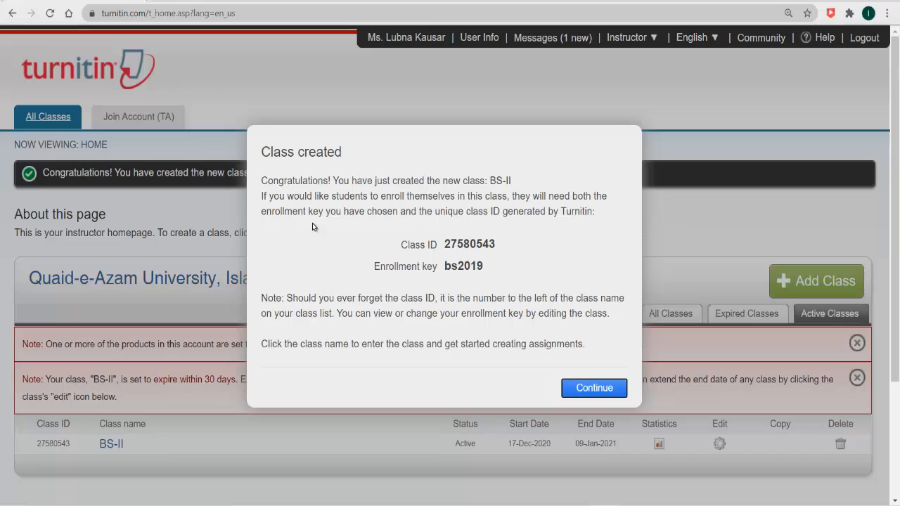
double_click(445, 246)
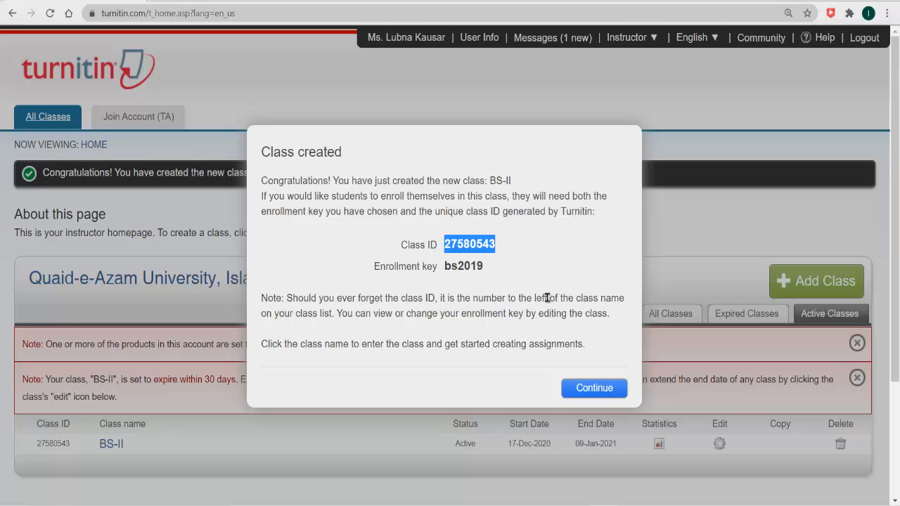
click(586, 388)
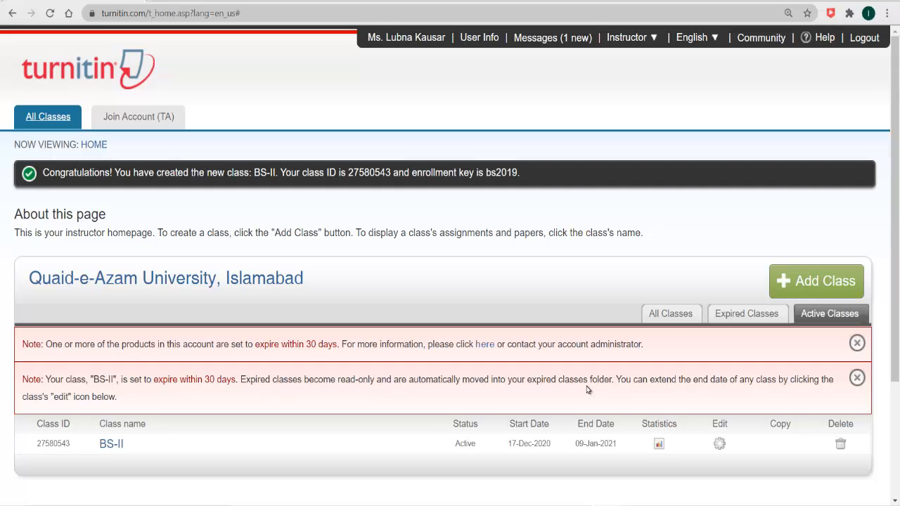
- Open the BS-II class and start a new assignment
click(110, 445)
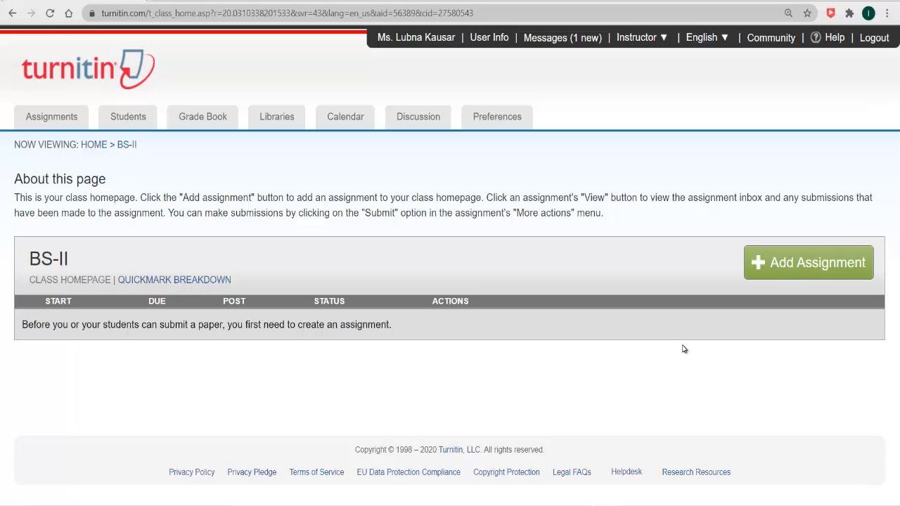
click(816, 259)
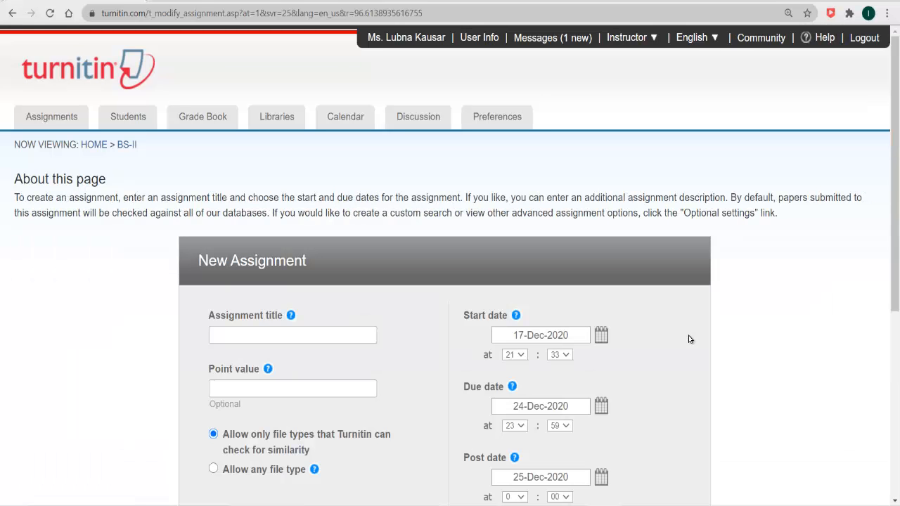
- Title the assignment 'Apriori vs FP growth Algorithm' and give it a point value of 10
click(335, 337)
text(Apriori vs FP growth Algorithm)
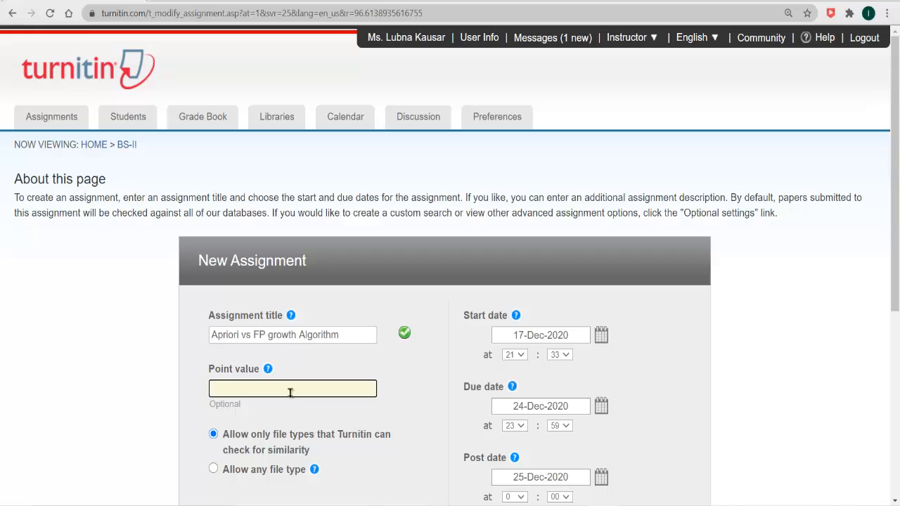
text(10)
- Change the due date to 31-Dec-2020, leaving the post date at 25-Dec-2020
click(600, 406)
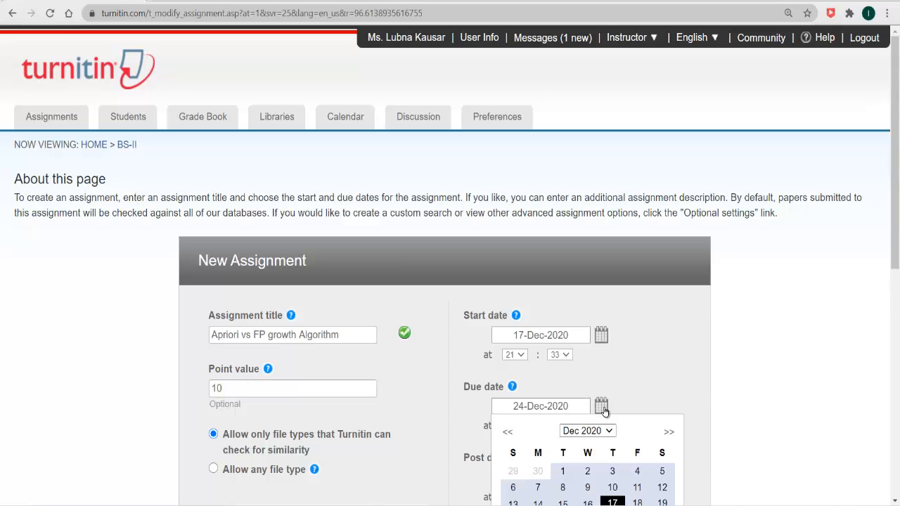
drag(896, 206, 897, 244)
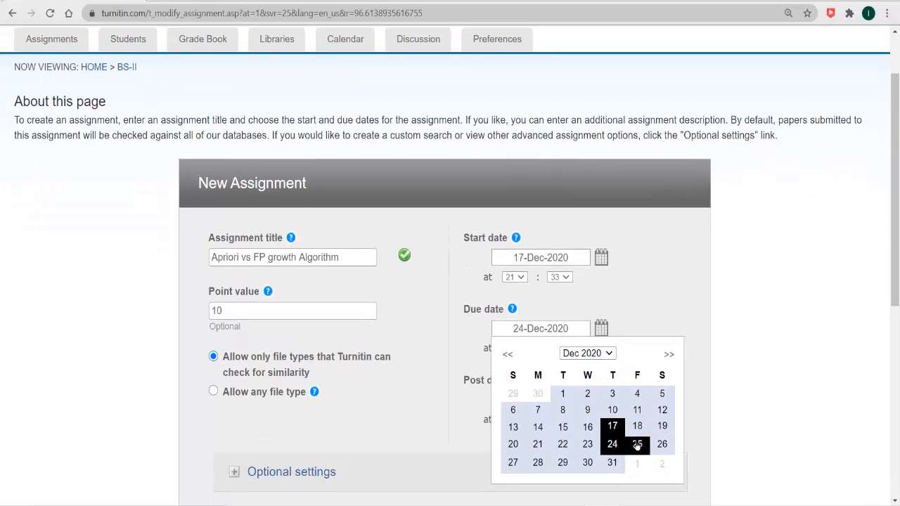
click(611, 463)
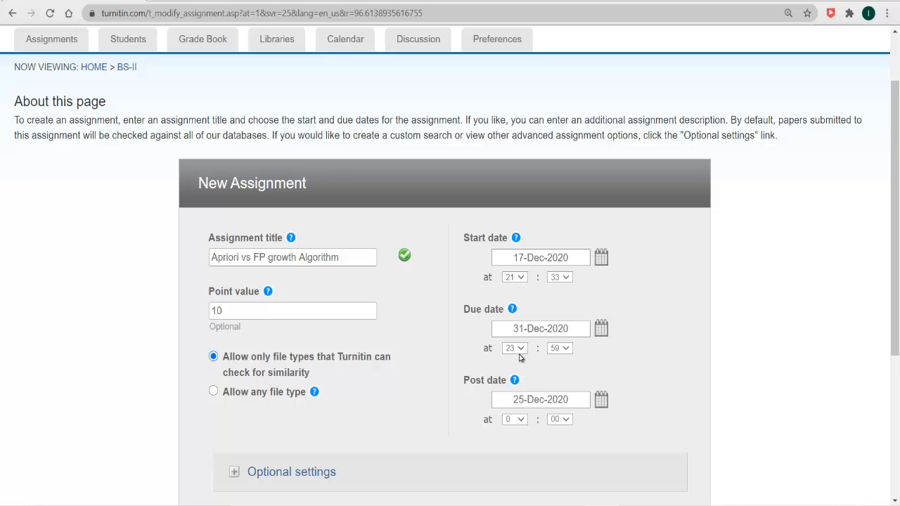
click(601, 399)
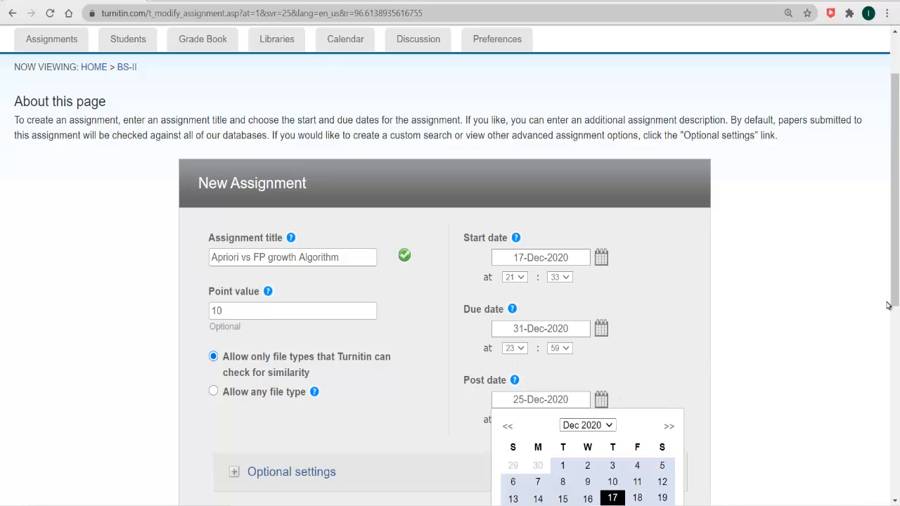
drag(898, 281, 896, 325)
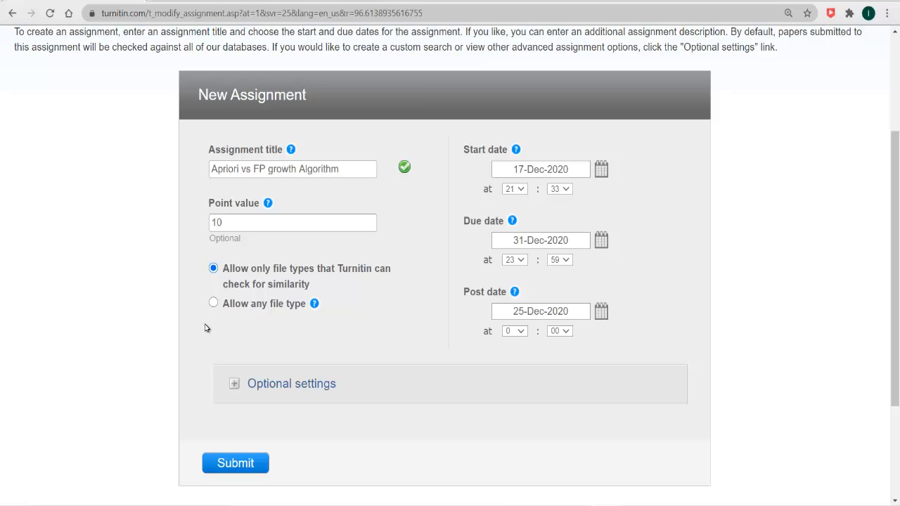
- In optional settings, enter 'Differentiate between apriori and fp growth. Upload solutions to the LMS.'
click(228, 386)
scroll(619, 153, down, 4)
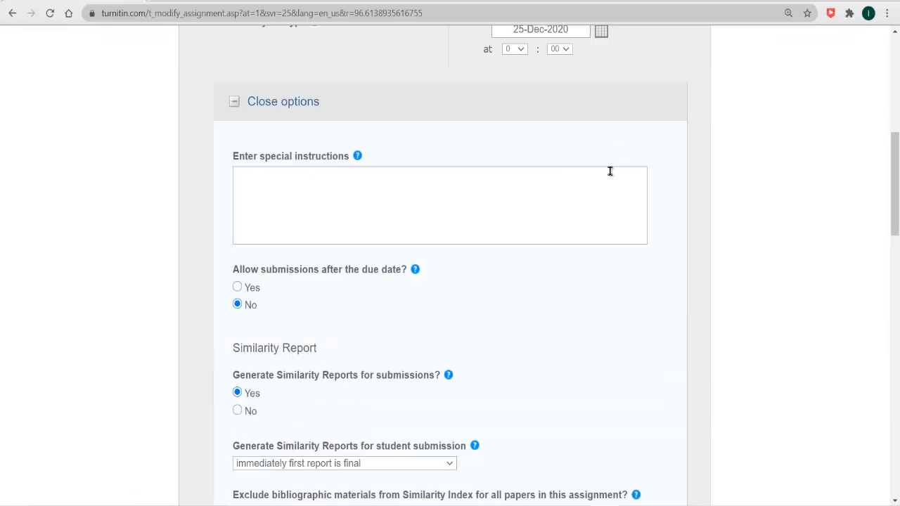
click(610, 171)
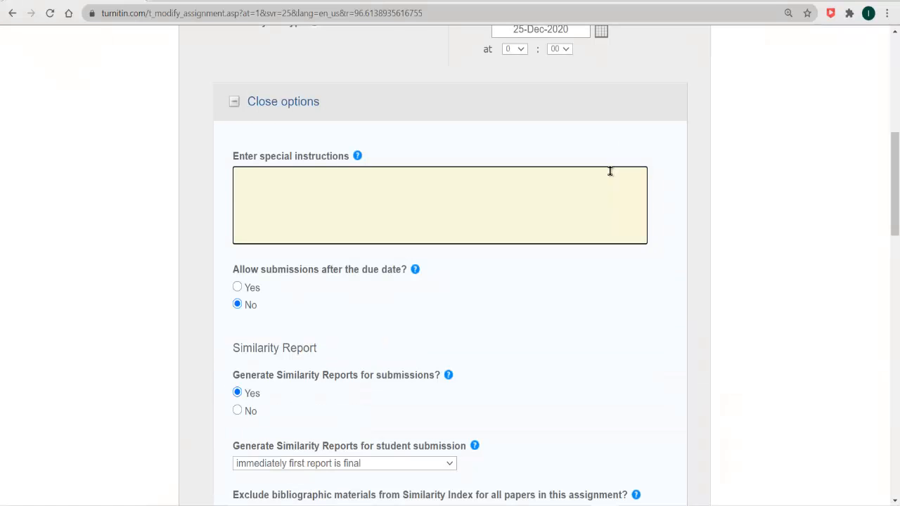
text(Differentiate between apriori and fp growth)
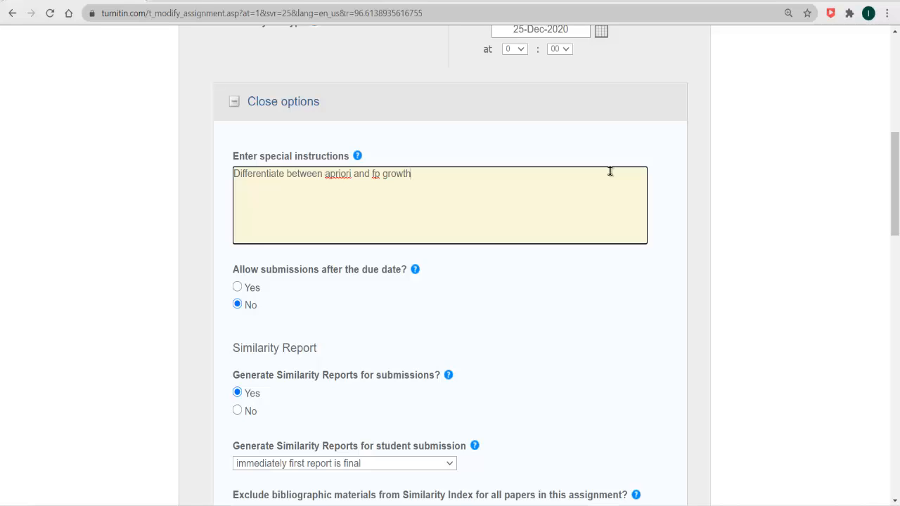
text(.)
text(Upload solutions to the LMS.)
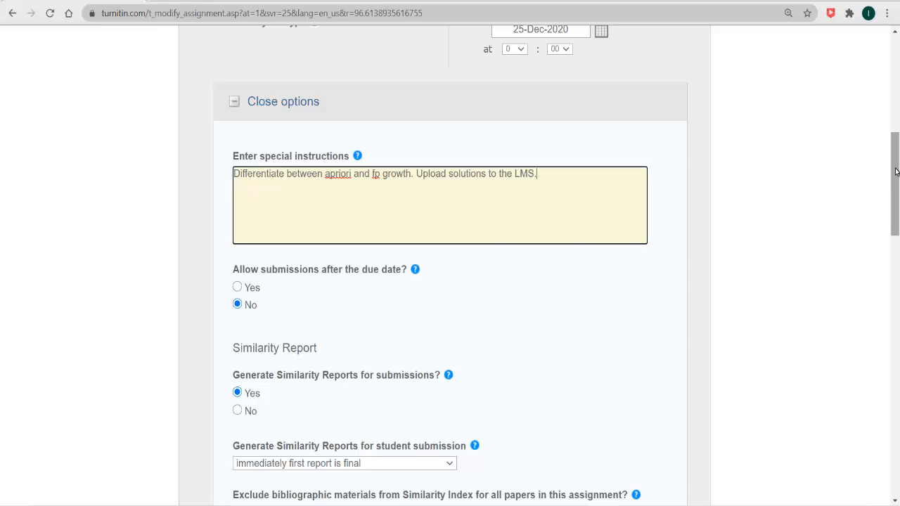
drag(896, 171, 895, 208)
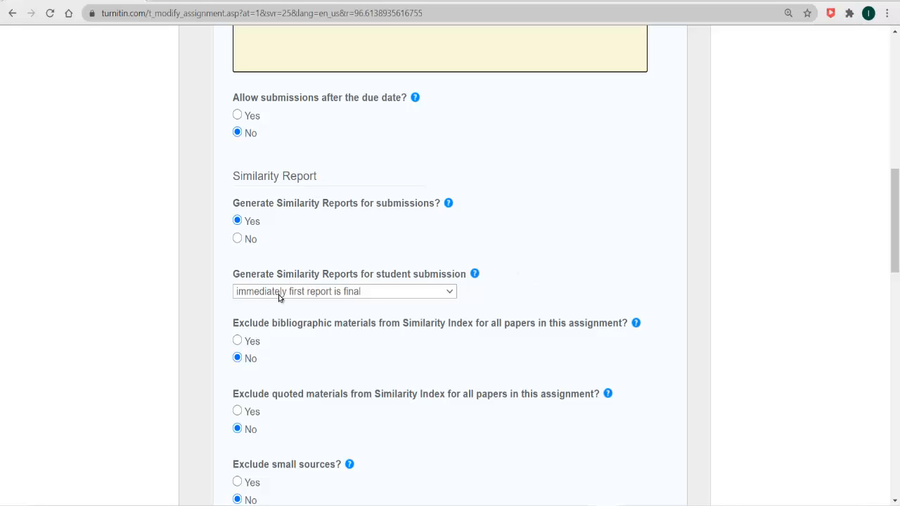
- Choose 'immediately (can overwrite reports until due date)' for Similarity Report generation
click(451, 293)
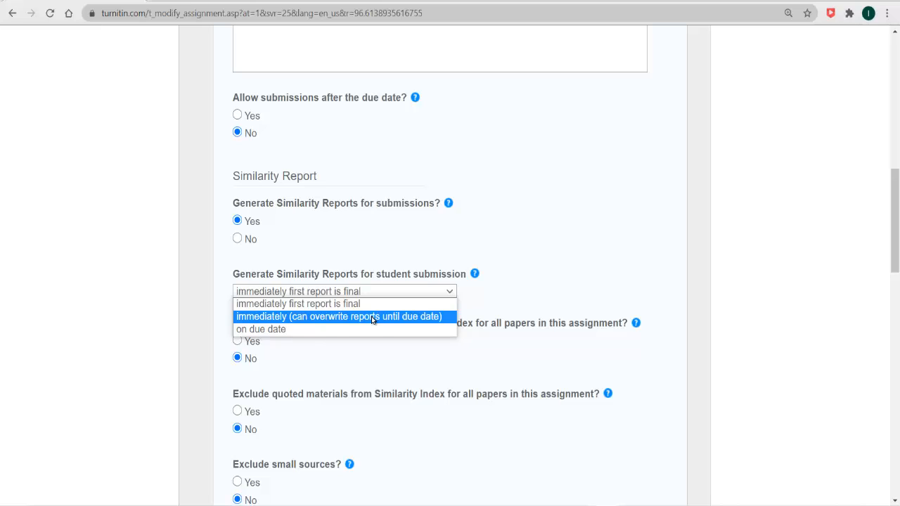
click(371, 316)
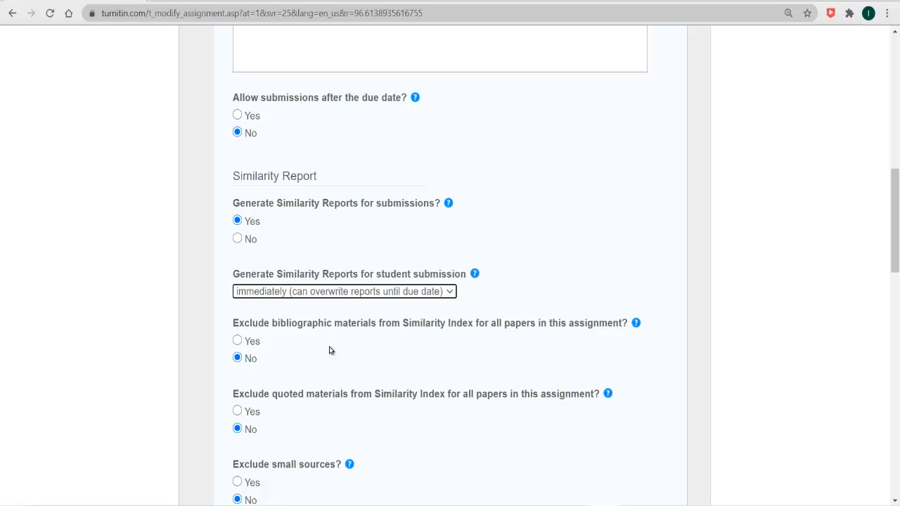
- Exclude bibliographic and quoted materials from the similarity index, and allow students to see Similarity Reports
click(238, 341)
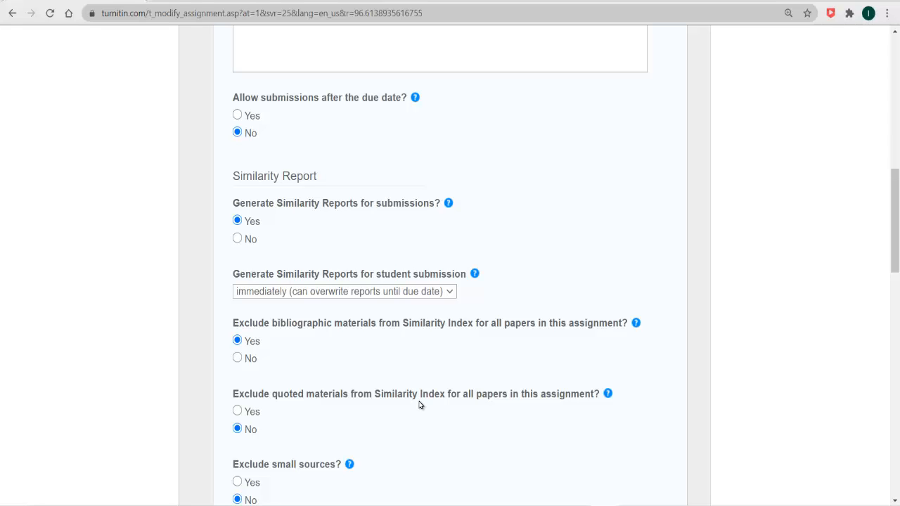
click(237, 411)
drag(897, 243, 894, 298)
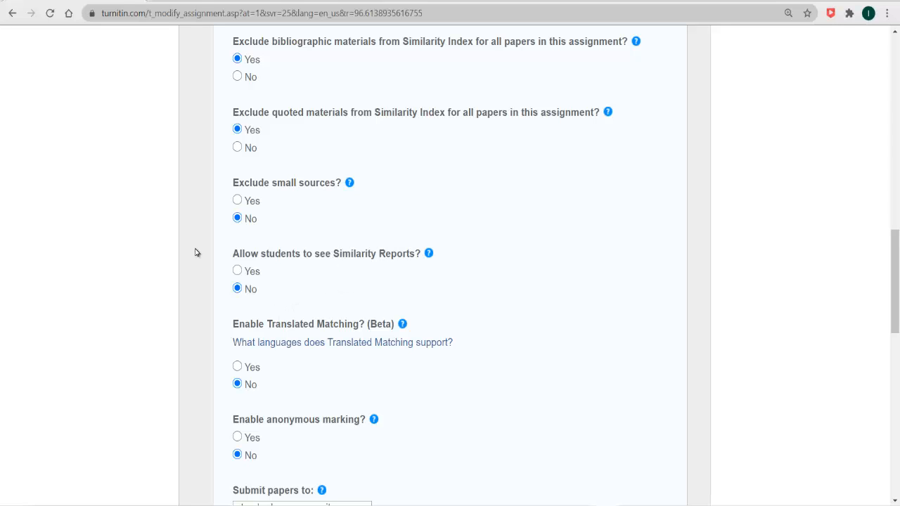
click(237, 271)
- Choose 'no repository' in the 'Submit papers to' dropdown, then reconfirm that choice
drag(894, 267, 893, 304)
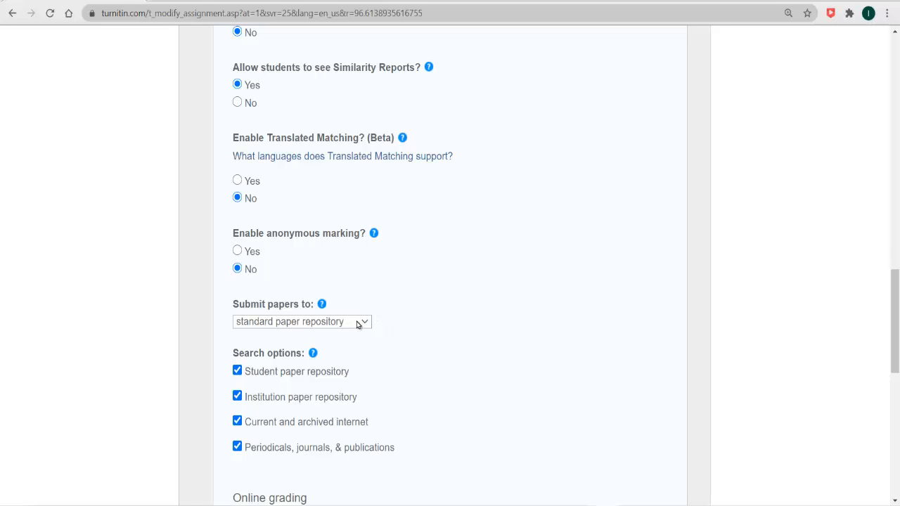
click(359, 324)
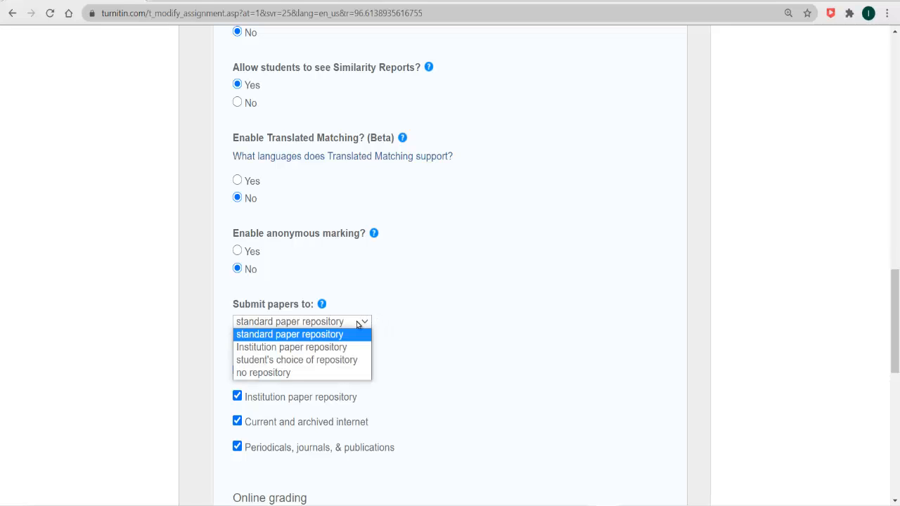
click(323, 373)
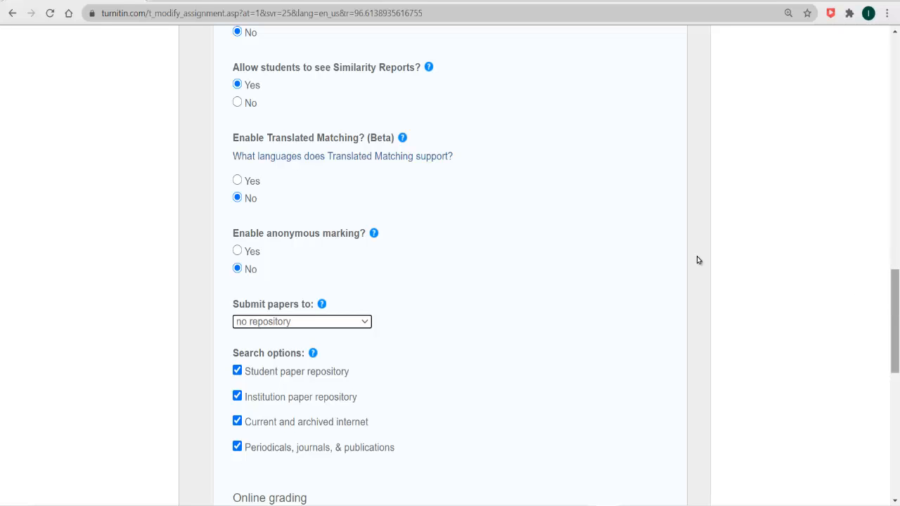
click(364, 322)
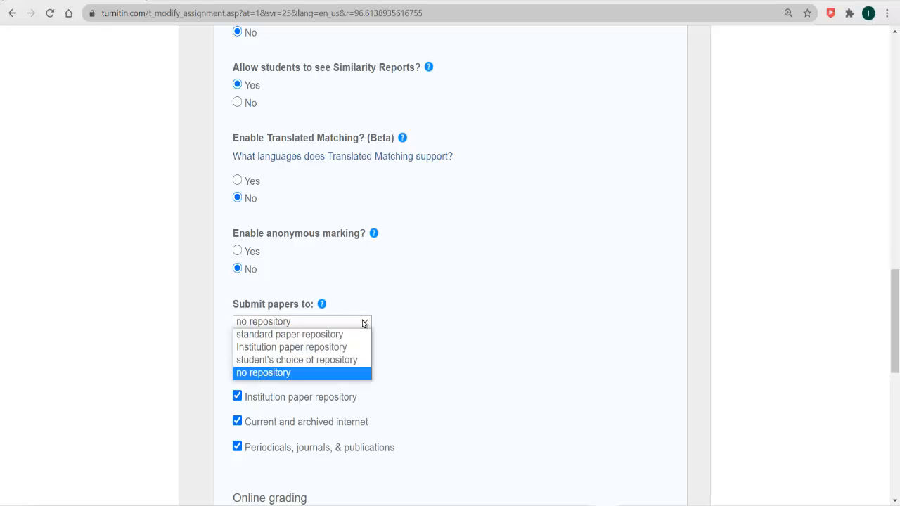
click(341, 372)
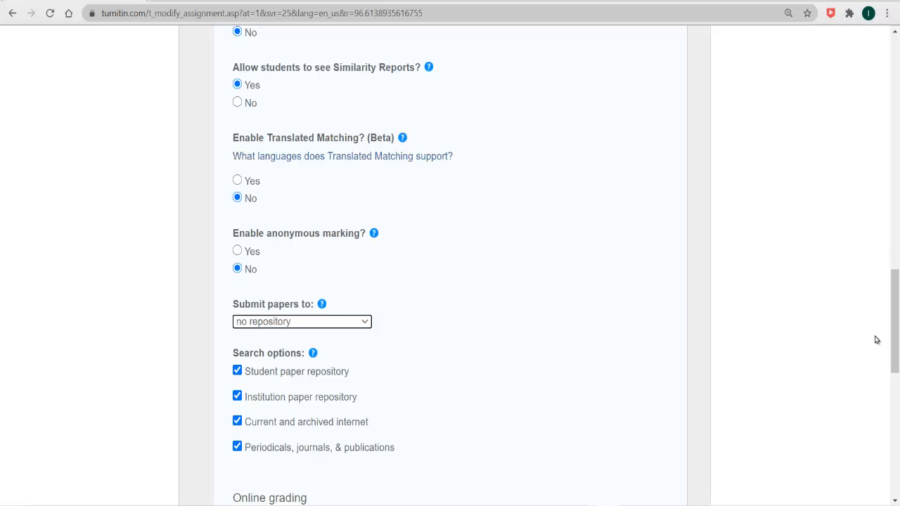
mouse_move(897, 324)
mouse_down()
mouse_move(897, 383)
mouse_move(897, 316)
mouse_up()
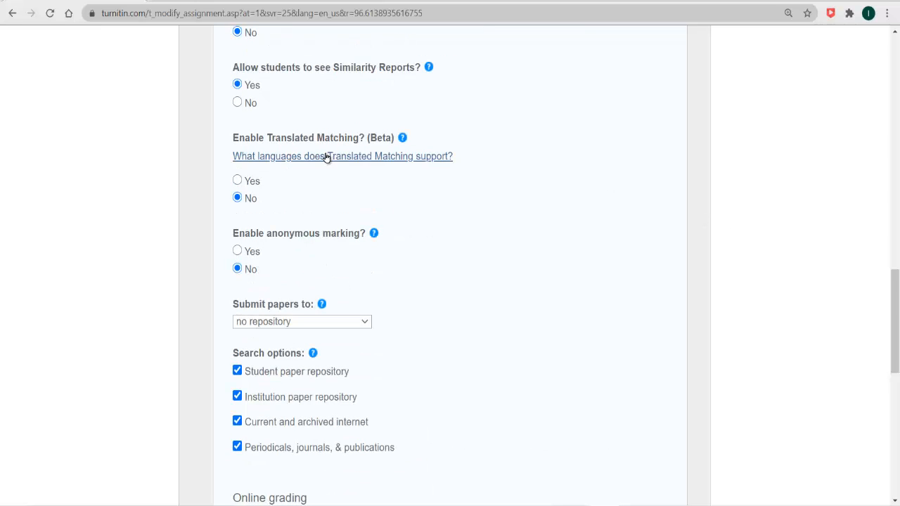
mouse_move(403, 137)
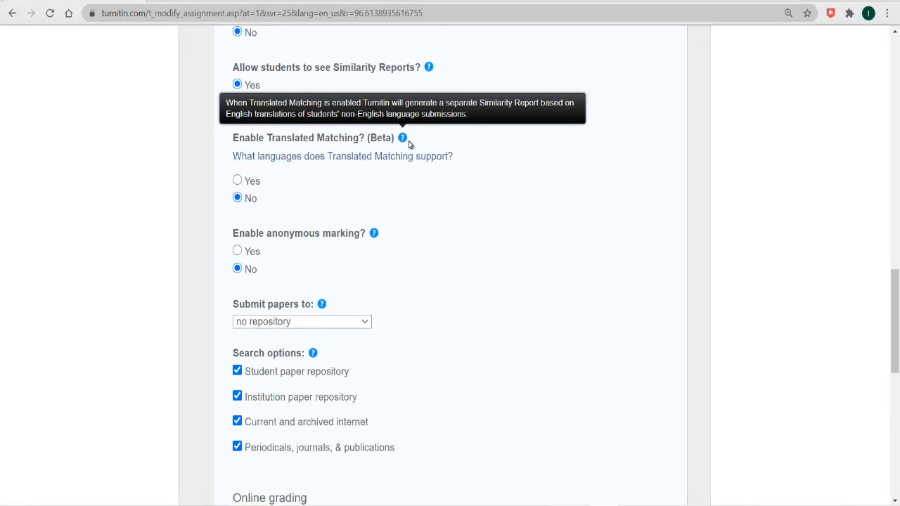
- Submit the finished settings for the 'Apriori vs FP growth Algorithm' assignment
drag(894, 330, 887, 420)
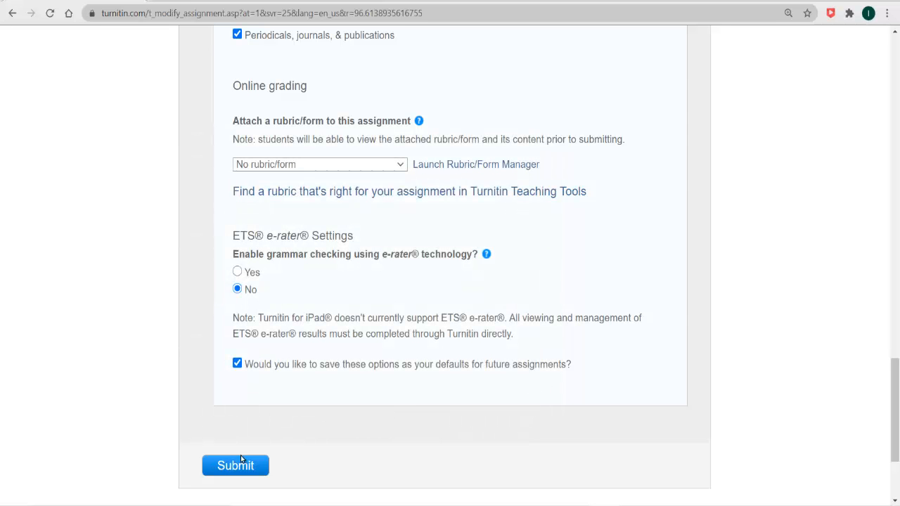
click(226, 466)
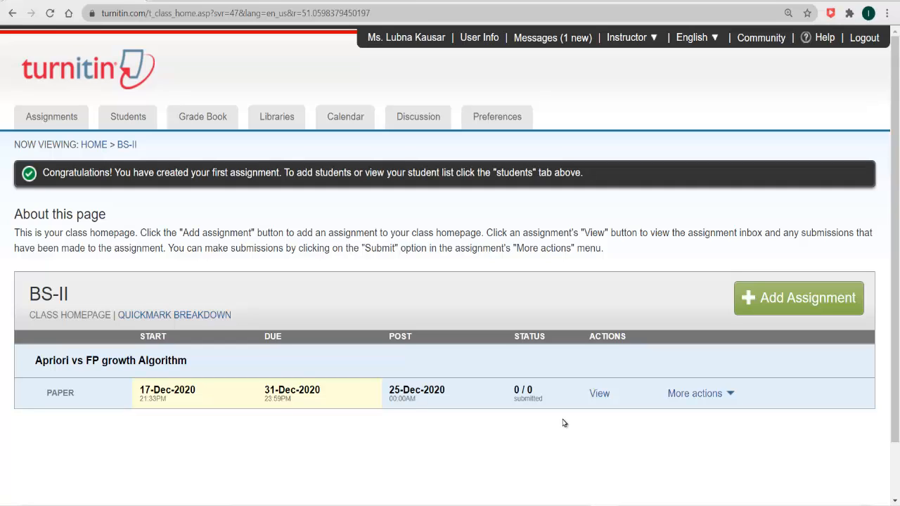
- Open More actions for 'Apriori vs FP growth Algorithm' on the BS-II homepage
click(693, 395)
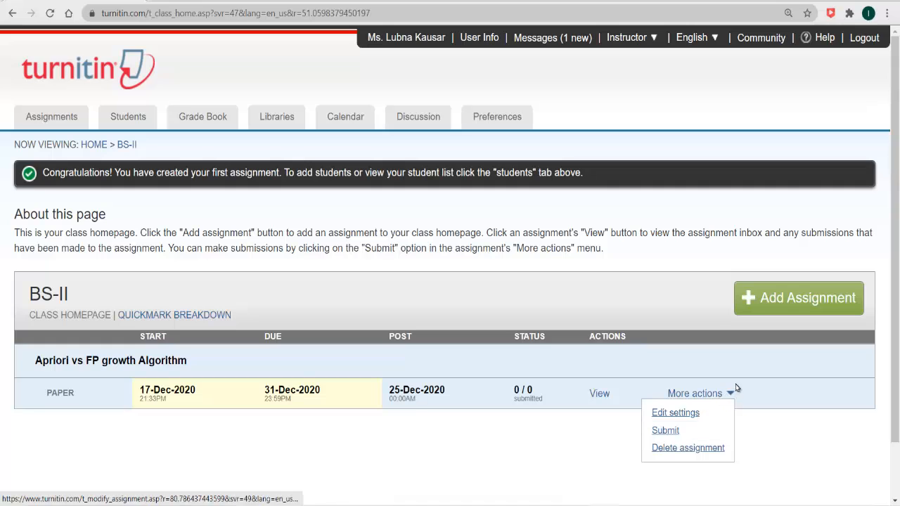
- Start a new submission to the assignment, keeping Non-enrolled student as the author
click(677, 431)
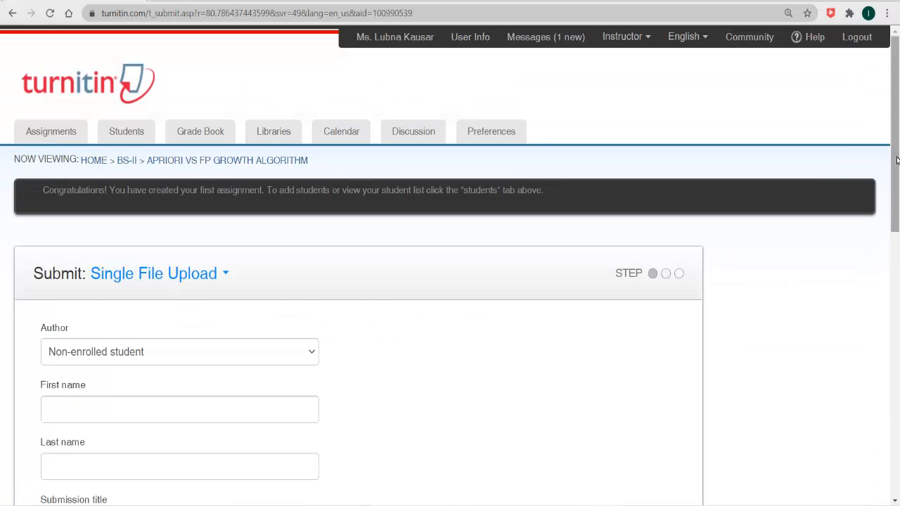
scroll(896, 157, down, 2)
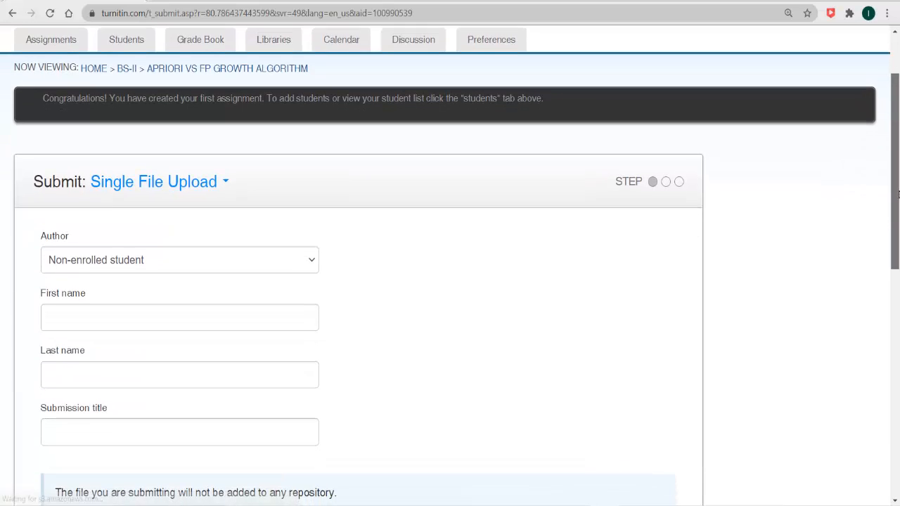
click(163, 257)
click(163, 257)
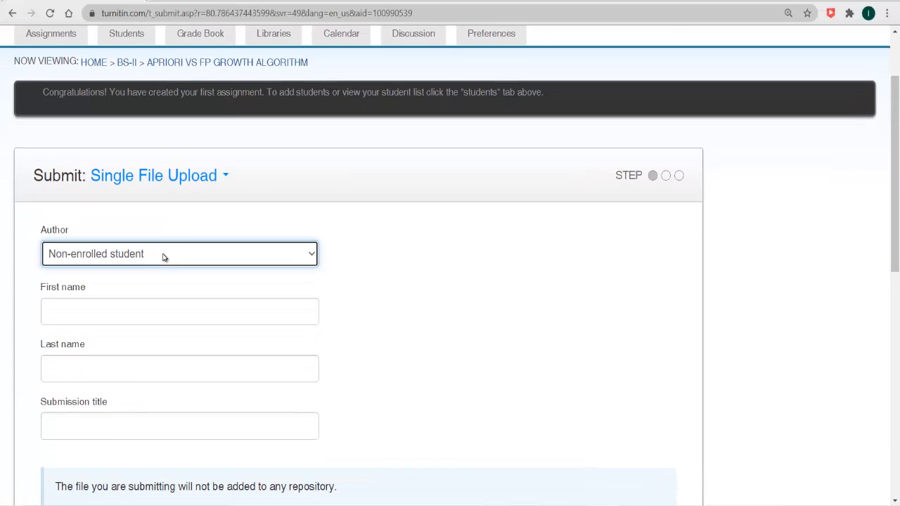
- Enter the test student's first and last name in the submission form
click(120, 316)
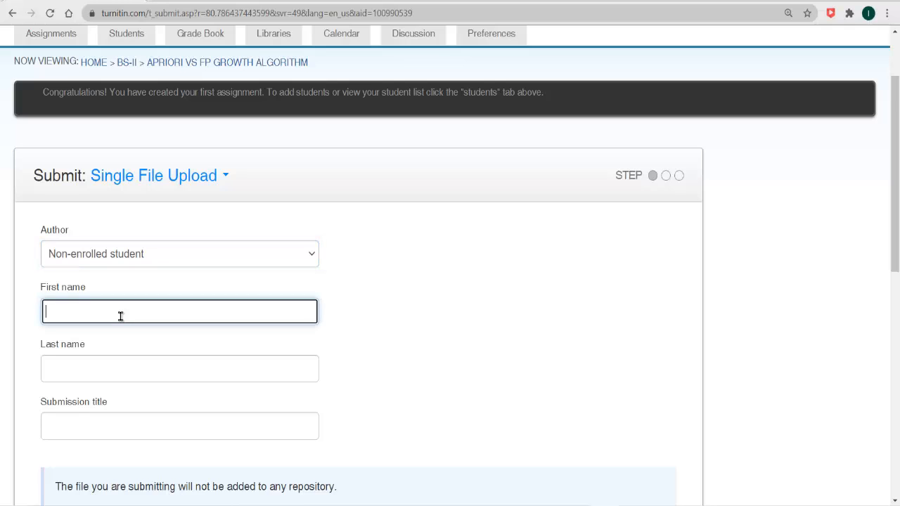
text(Test)
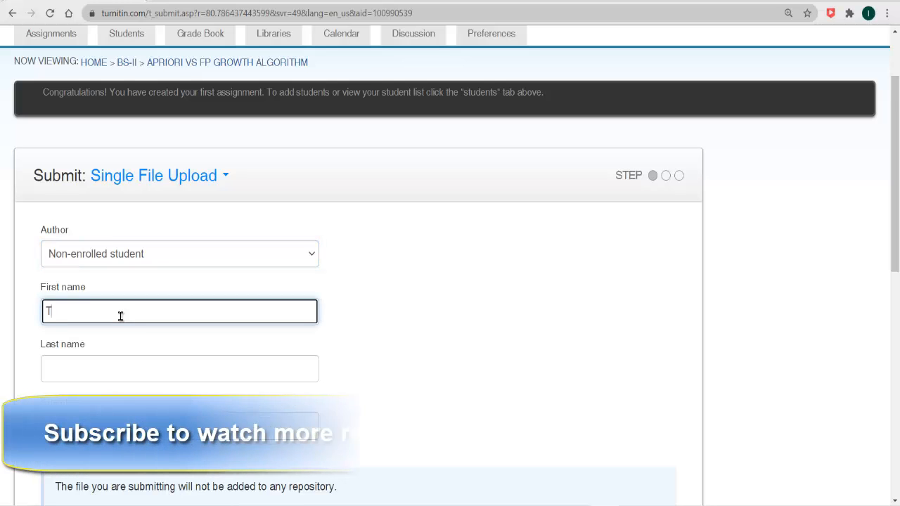
key(Tab)
text(Student A)
key(Tab)
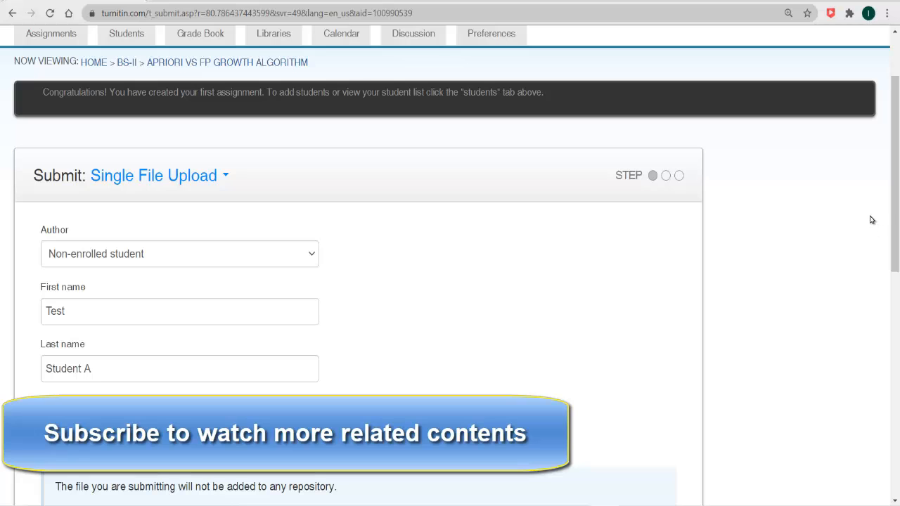
drag(895, 227, 895, 343)
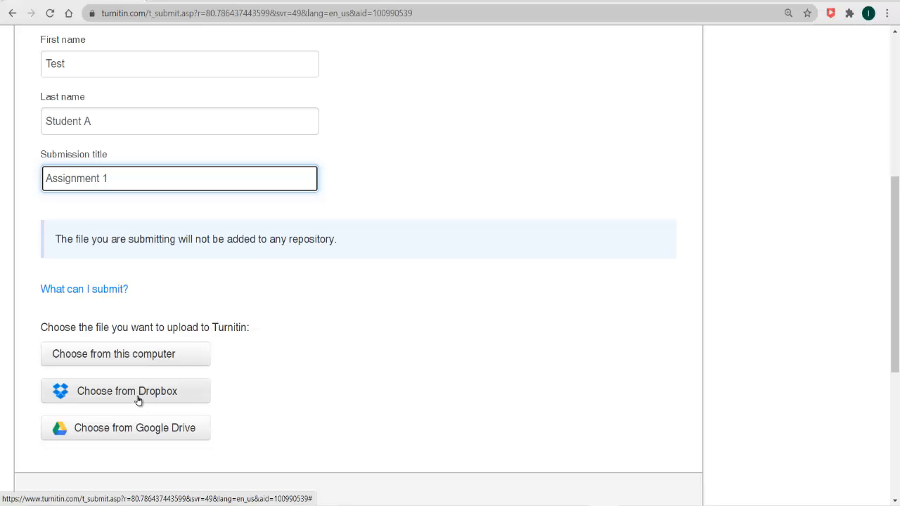
- Upload Assignment_Student_A.docx from this computer
click(151, 358)
double_click(162, 90)
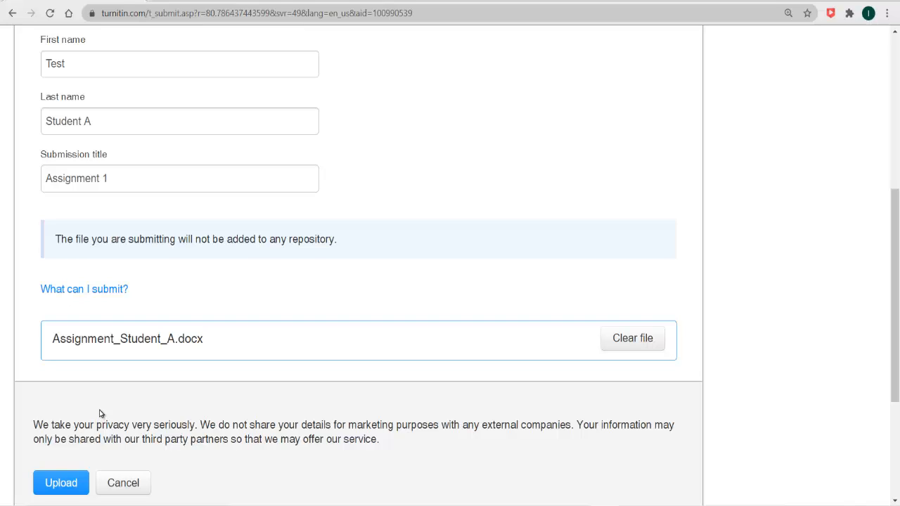
click(53, 483)
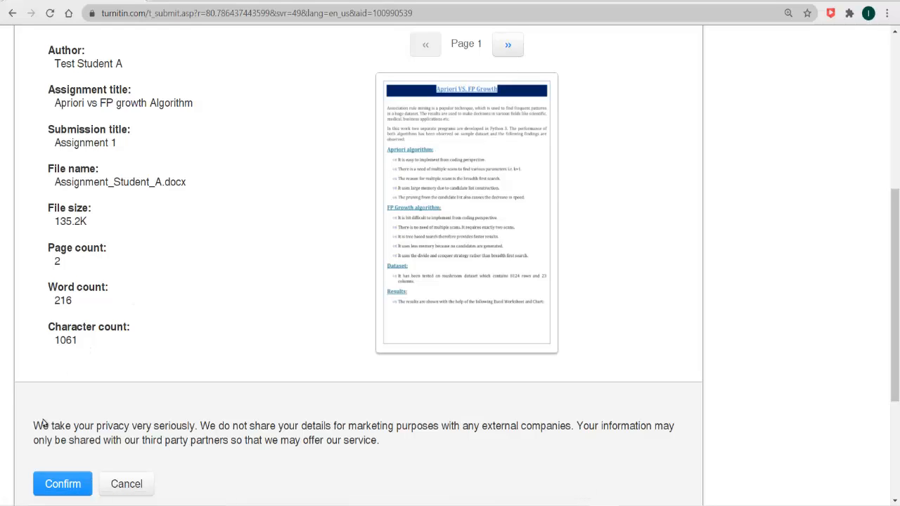
- Confirm the submission and view the receipt with its date and submission ID
click(61, 484)
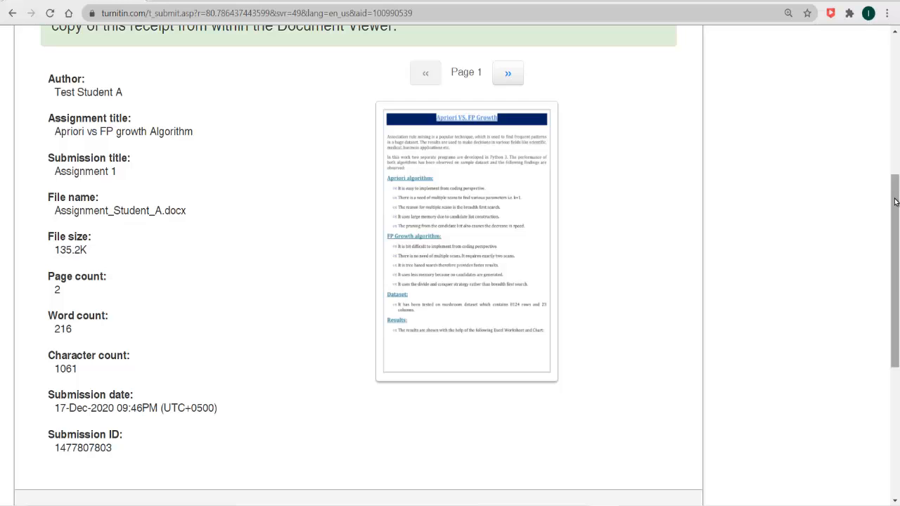
drag(895, 202, 896, 262)
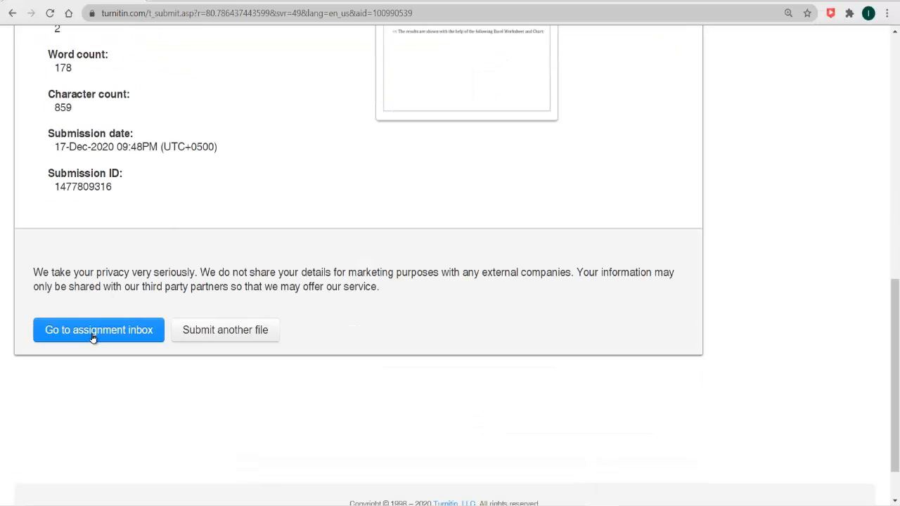
- Go to the assignment inbox and open Assignment 1's 100% similarity report
click(92, 338)
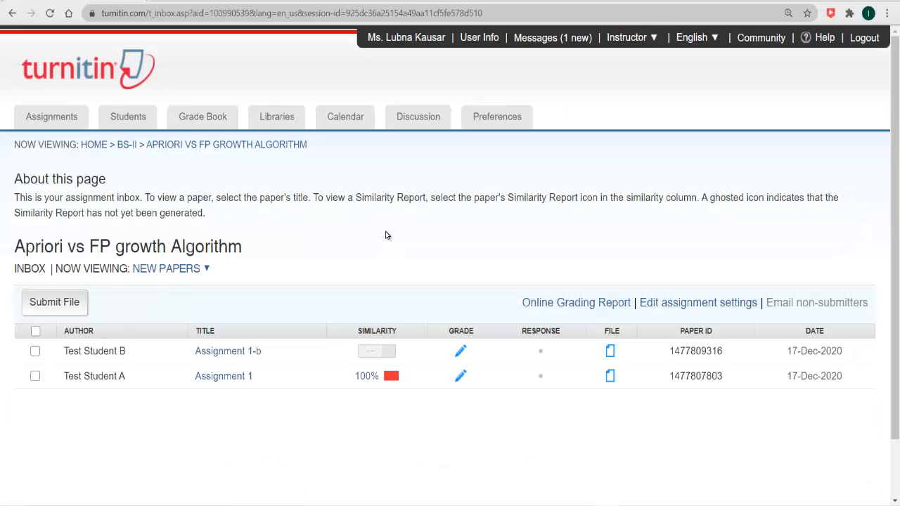
scroll(390, 282, down, 2)
click(394, 325)
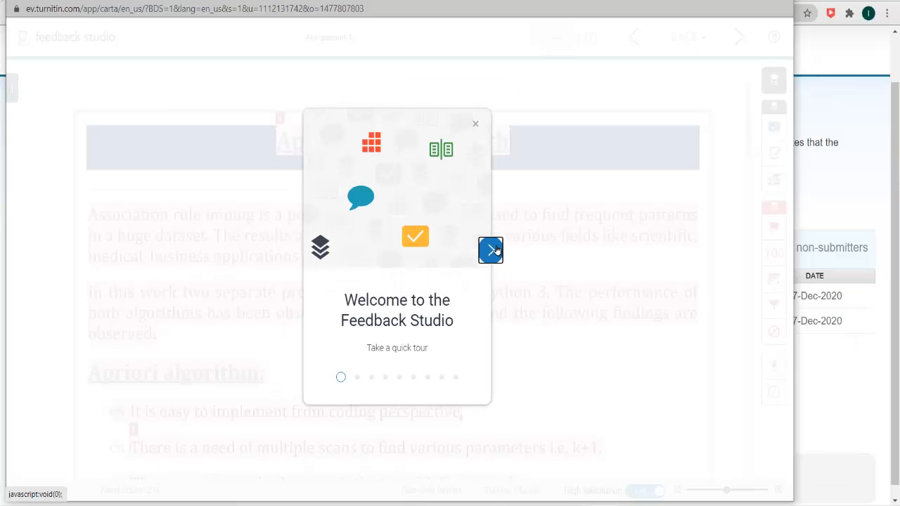
- Dismiss the welcome tour, inspect the title's matched source, then close the report
click(474, 125)
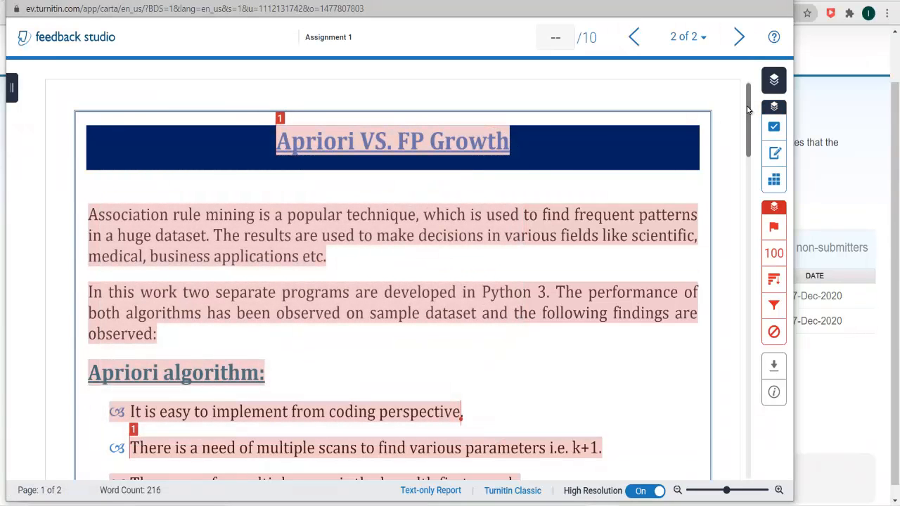
drag(749, 112, 745, 94)
click(280, 119)
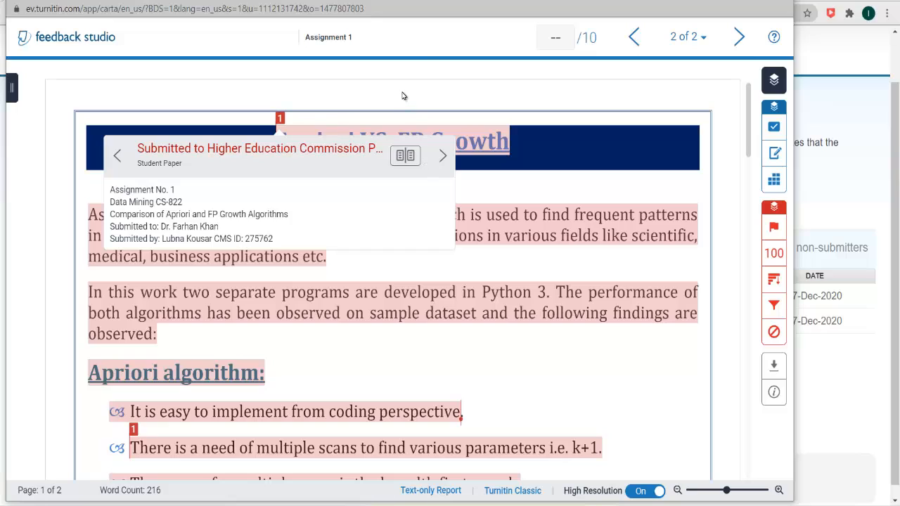
click(402, 95)
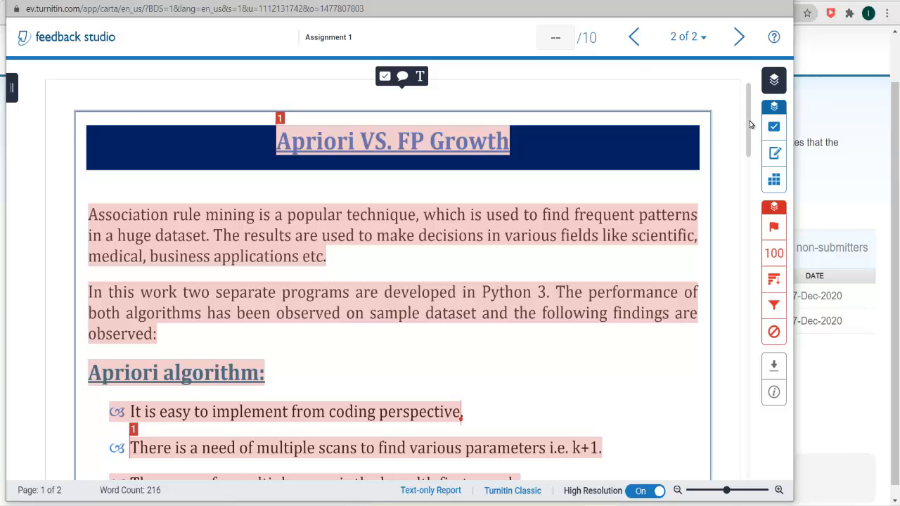
click(750, 120)
drag(751, 137, 767, 79)
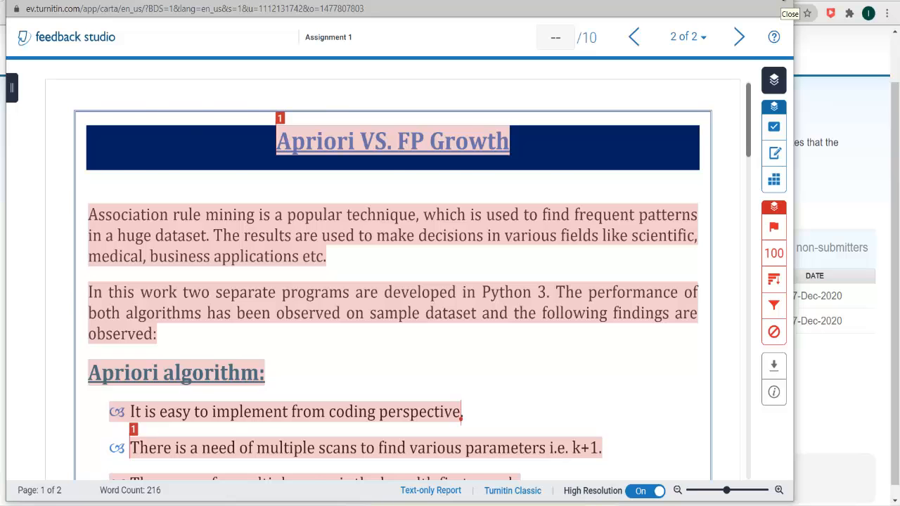
click(781, 5)
- Delete the second test student's Assignment 1-b, then show the assignment's More actions on BS-II
click(34, 284)
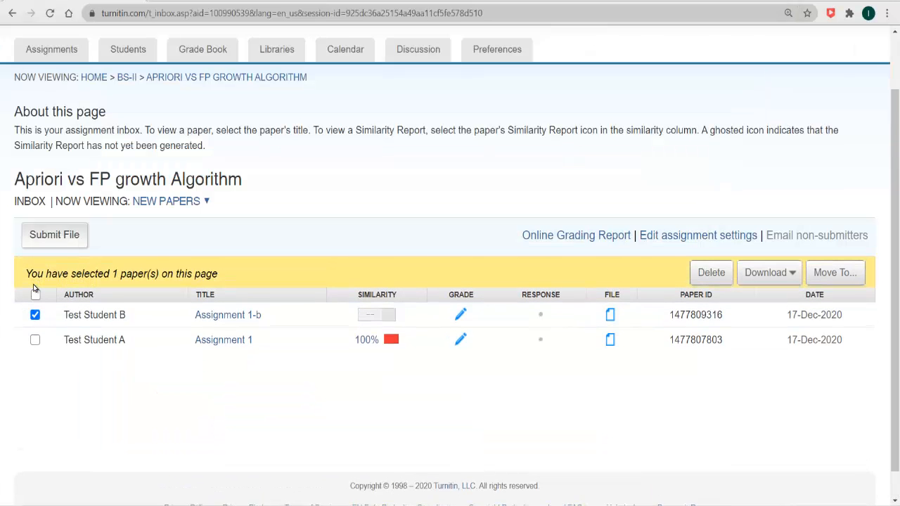
click(706, 272)
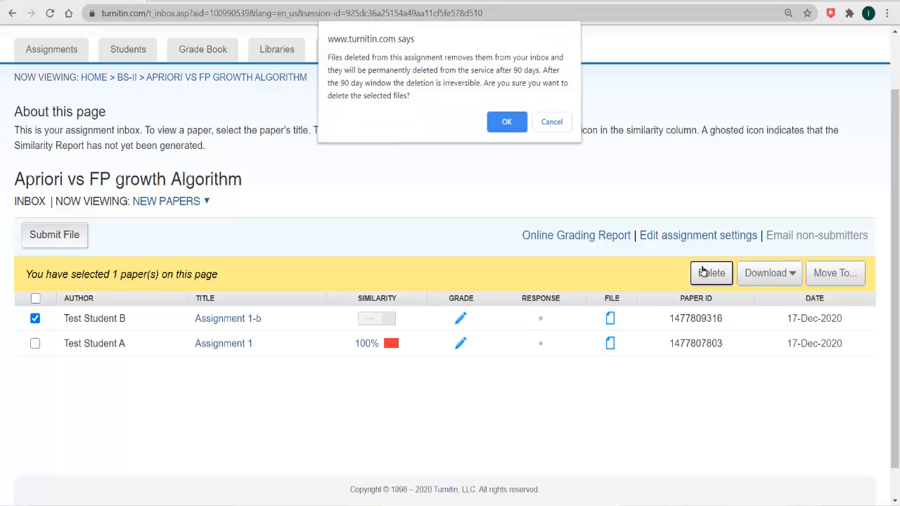
click(506, 123)
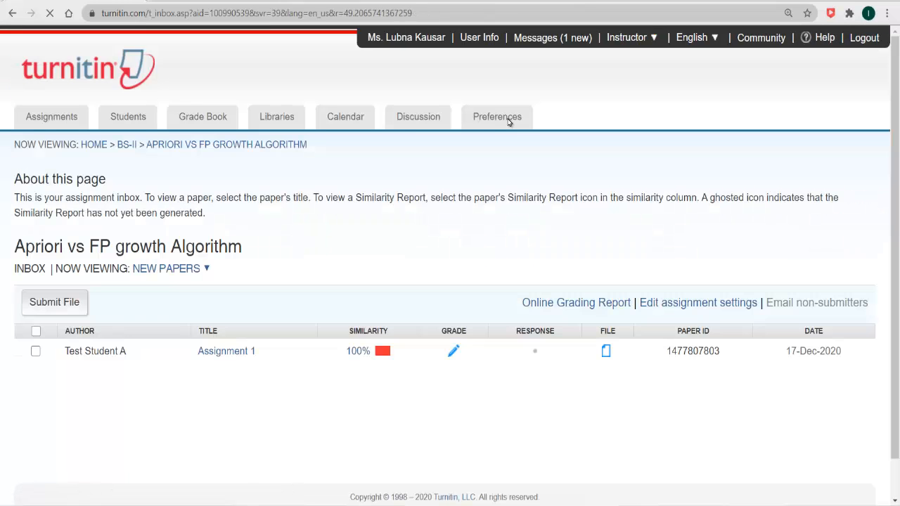
click(127, 145)
click(730, 359)
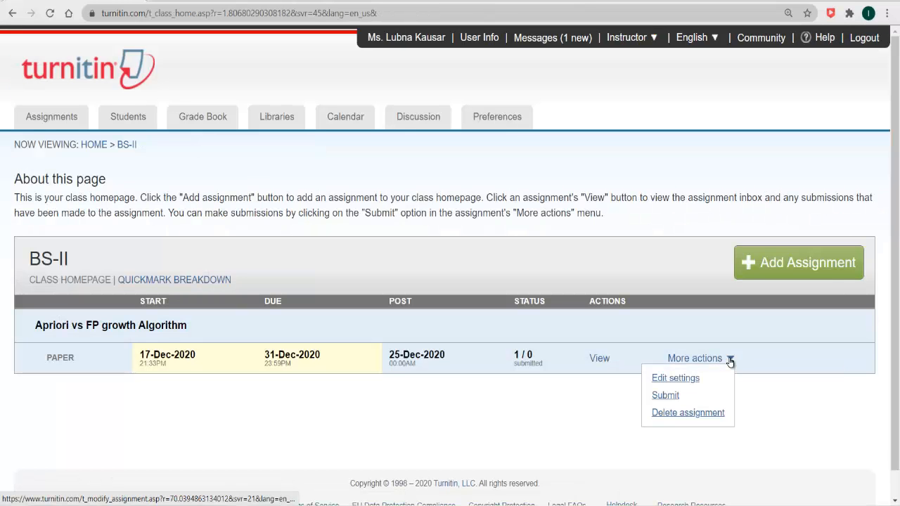
- Upload Assignment_Student_C.docx from this computer as Test Student C's submission and confirm it
click(665, 396)
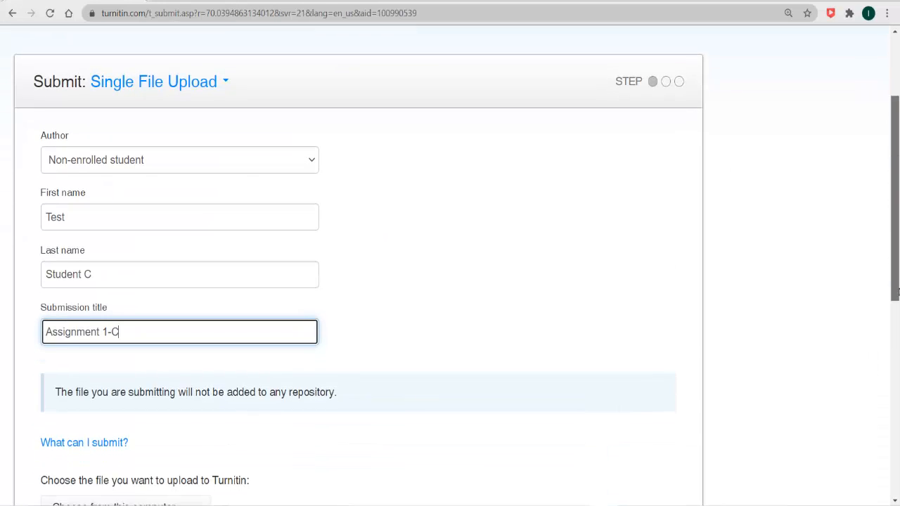
drag(897, 293, 897, 380)
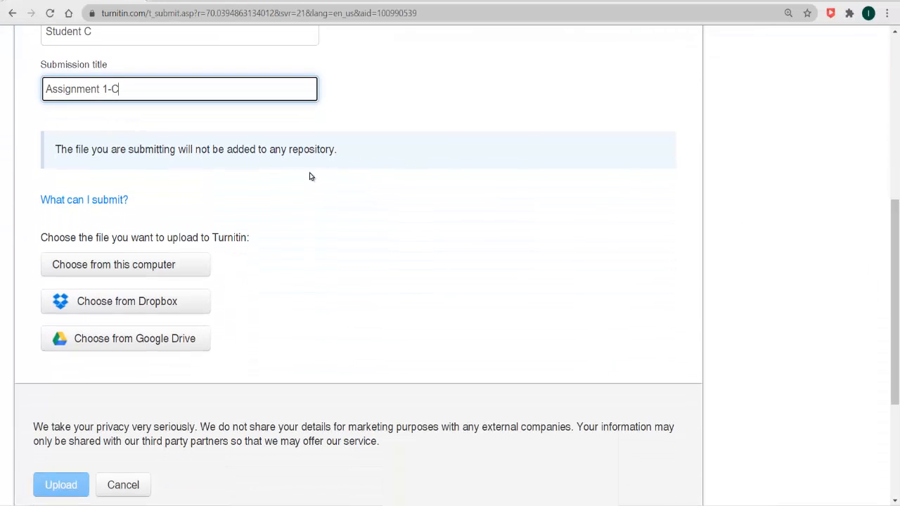
click(176, 265)
click(176, 266)
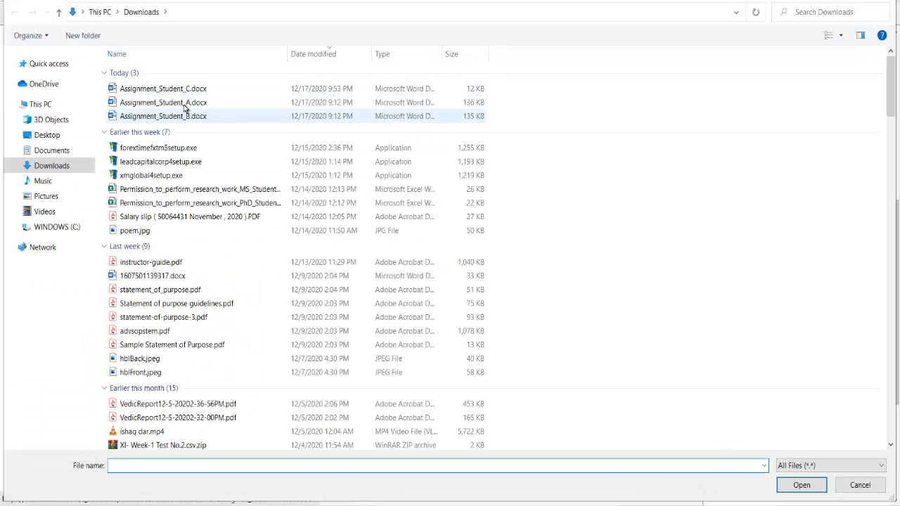
double_click(186, 89)
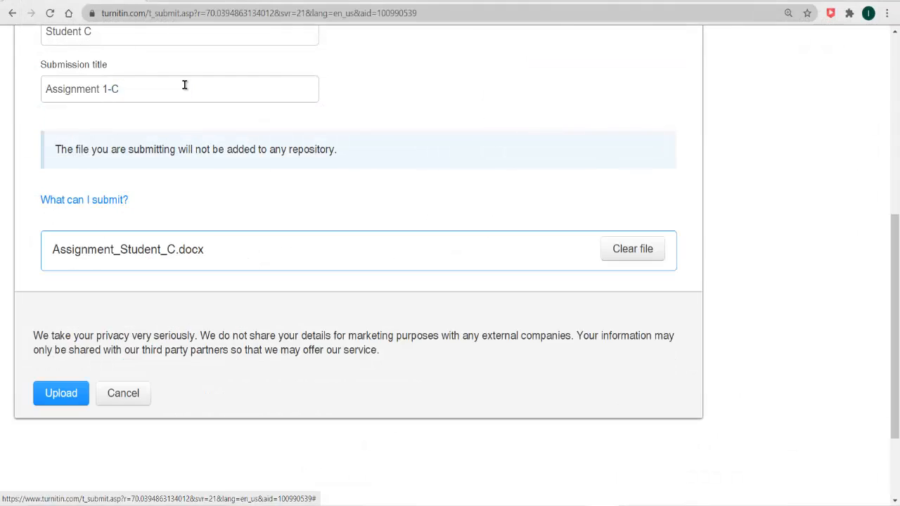
click(53, 397)
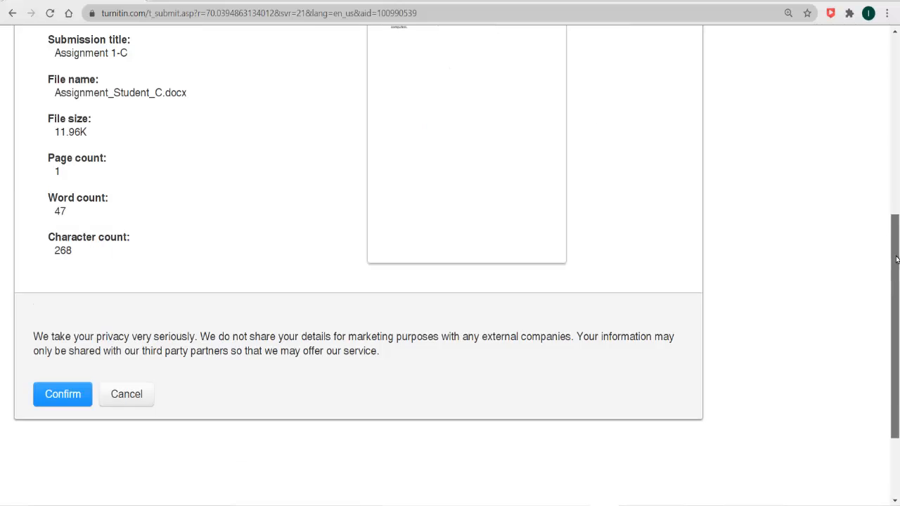
mouse_move(895, 258)
mouse_down()
mouse_move(888, 153)
mouse_move(892, 271)
mouse_up()
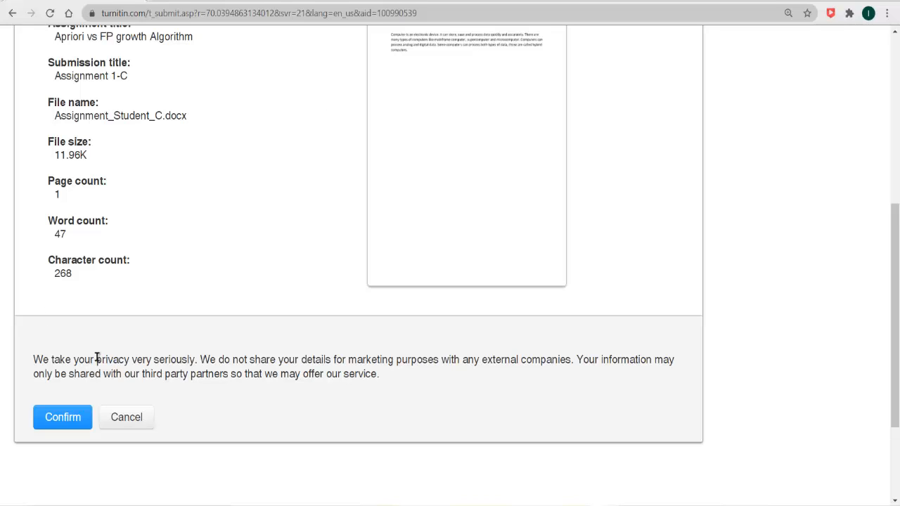
click(61, 417)
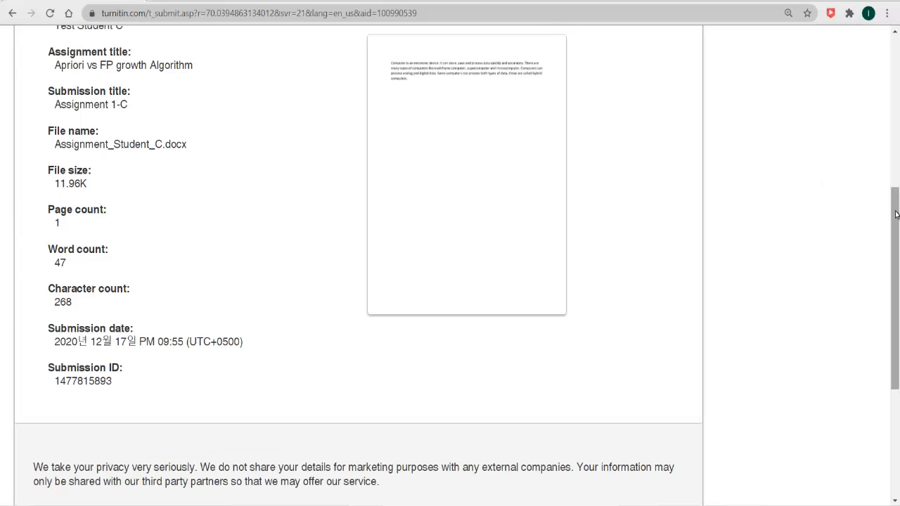
drag(895, 215, 894, 330)
- Return to the Apriori vs FP growth Algorithm assignment inbox
click(124, 270)
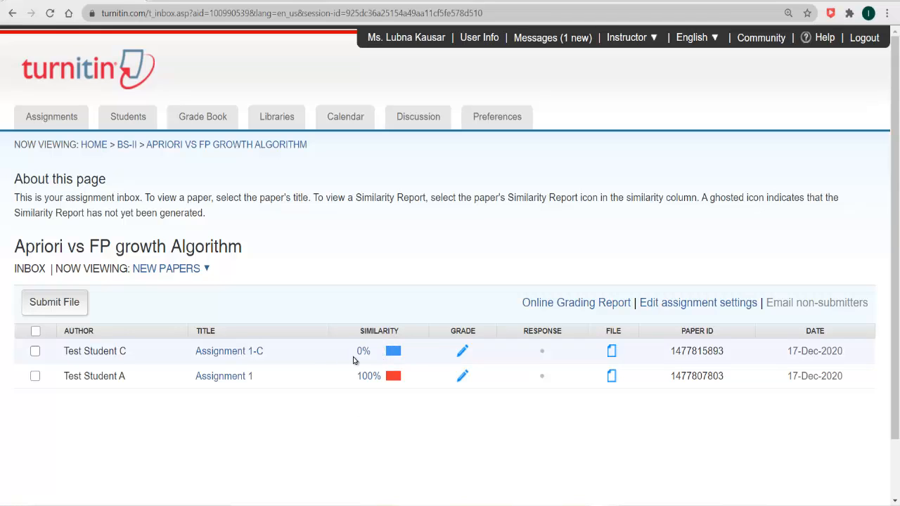
- Open the 0% similarity report for Assignment 1-C
click(393, 352)
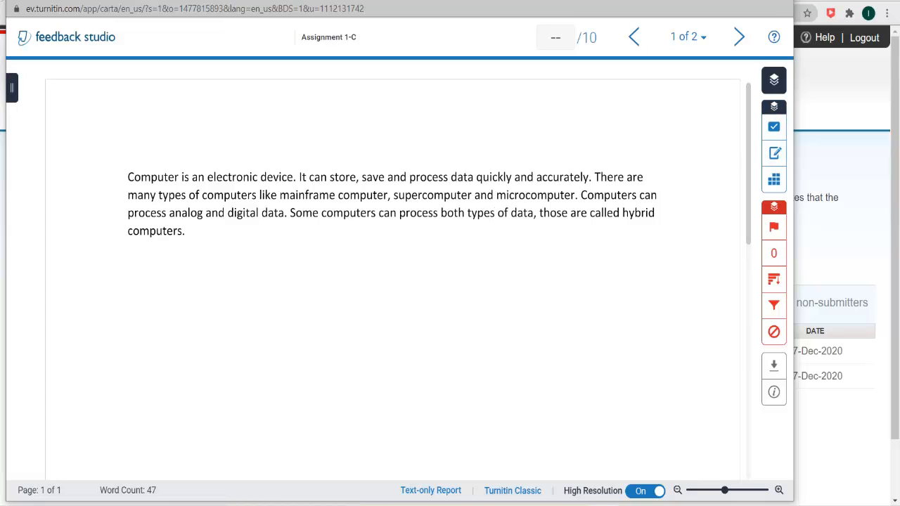
- Close the Assignment 1-C Feedback Studio report window
click(778, 0)
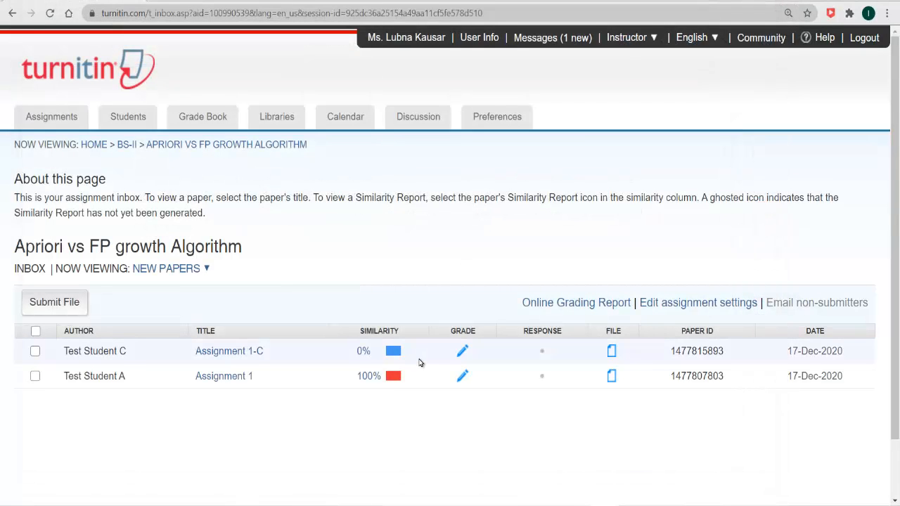